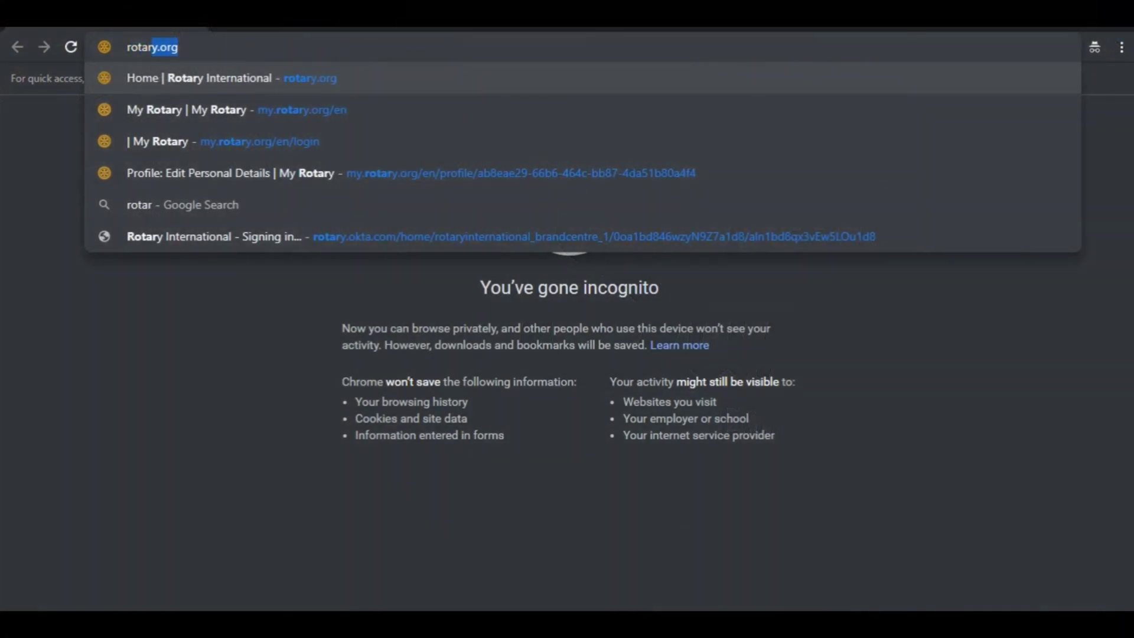
type("y")
Step: Load rotary.org and reach the My Rotary sign-in page
key("Return")
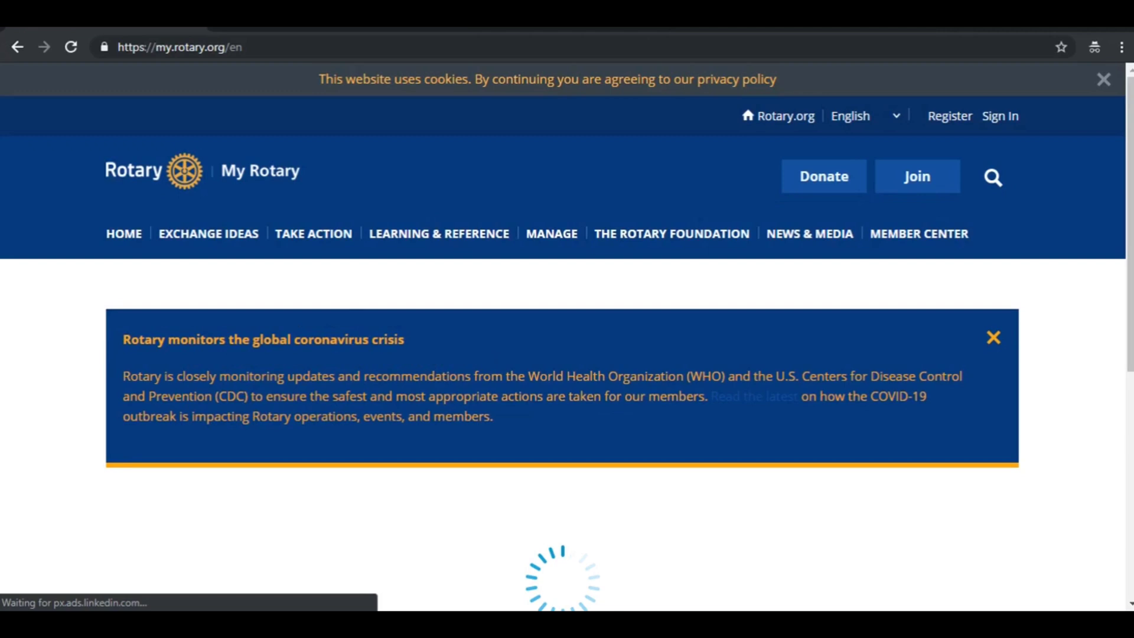
Step: Sign in to My Rotary with the member username and password, reaching Club Administration
left_click(1000, 117)
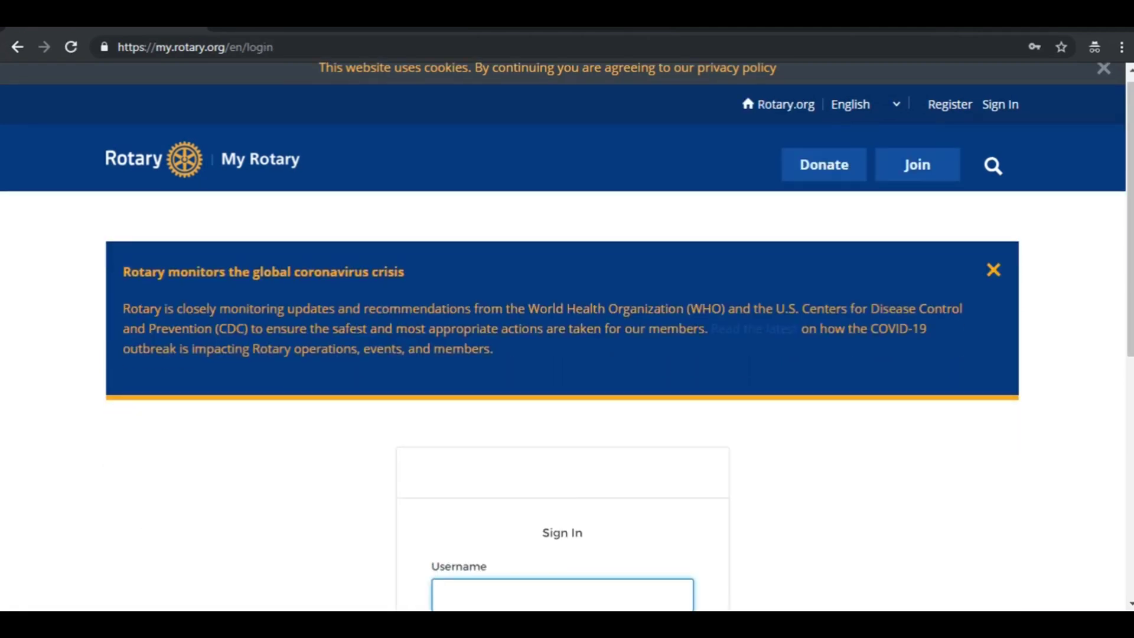
scroll(567, 355, "down", 3)
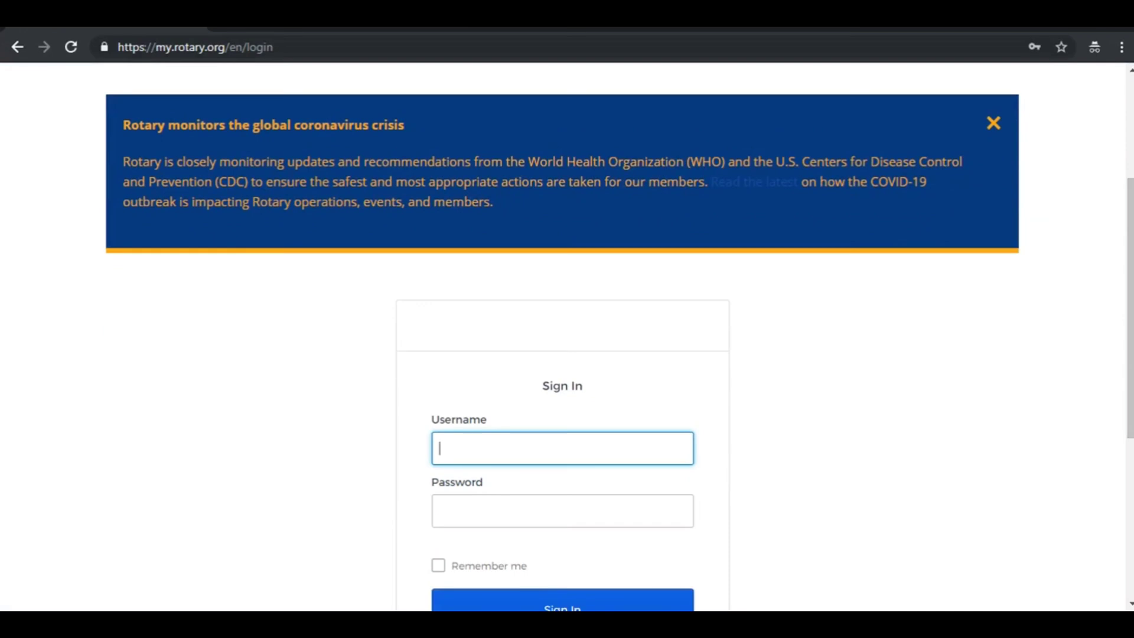
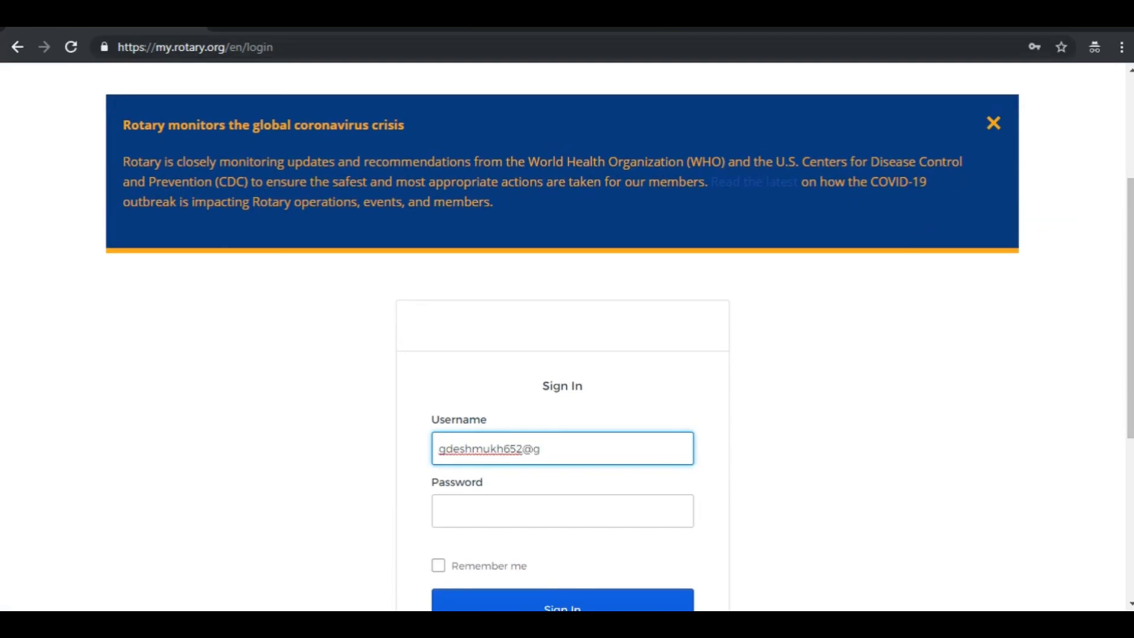
key("Tab")
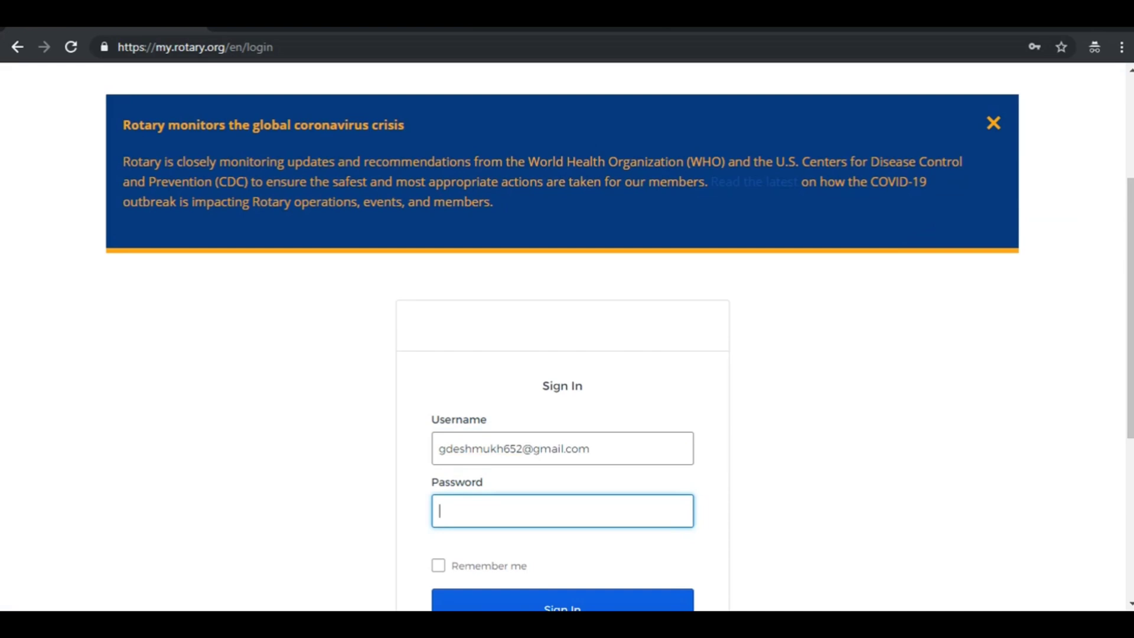
type("••••")
type("•")
type("••••")
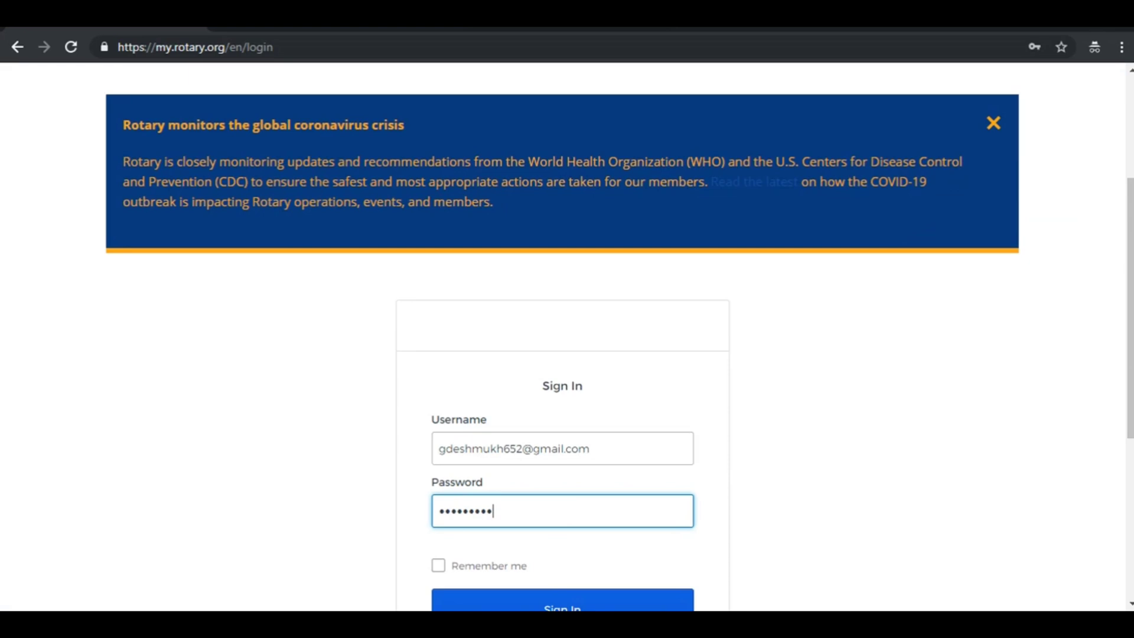
key("Return")
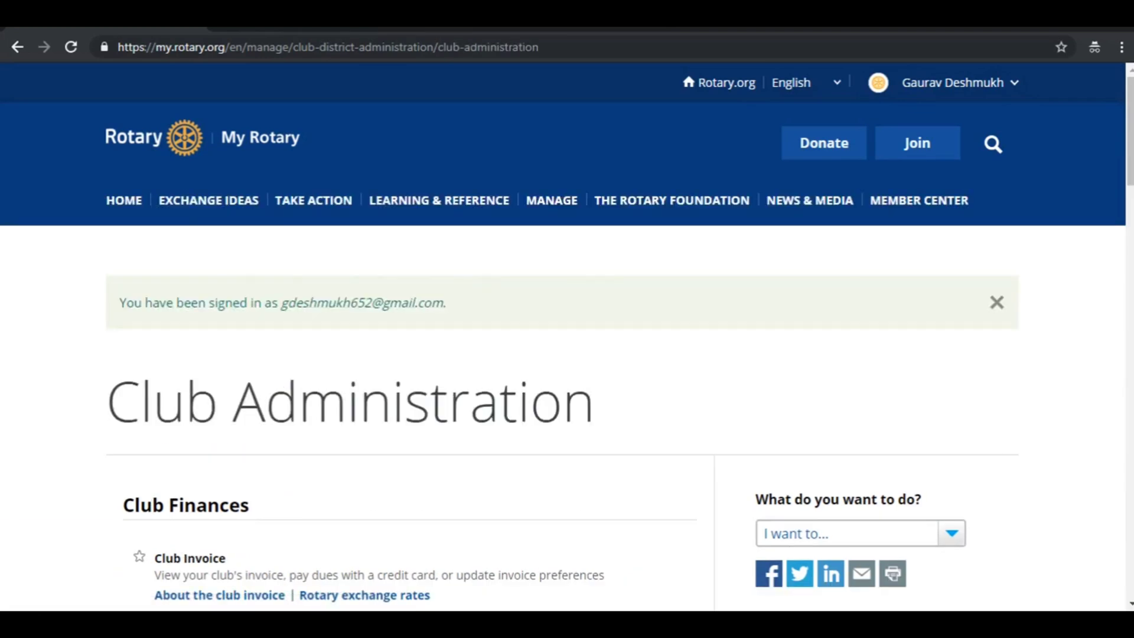
scroll(567, 354, "down", 5)
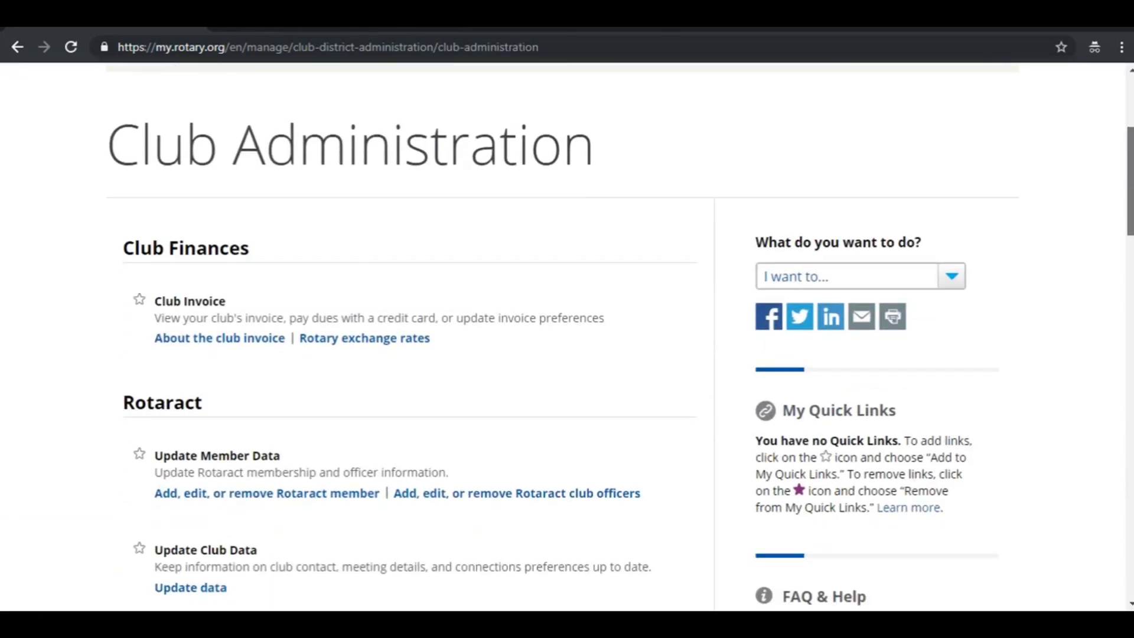
scroll(567, 355, "down", 2)
Step: Go to 'Add, edit, or remove Rotaract member' to list Jalgaon West's active Rotaractors
left_click(267, 349)
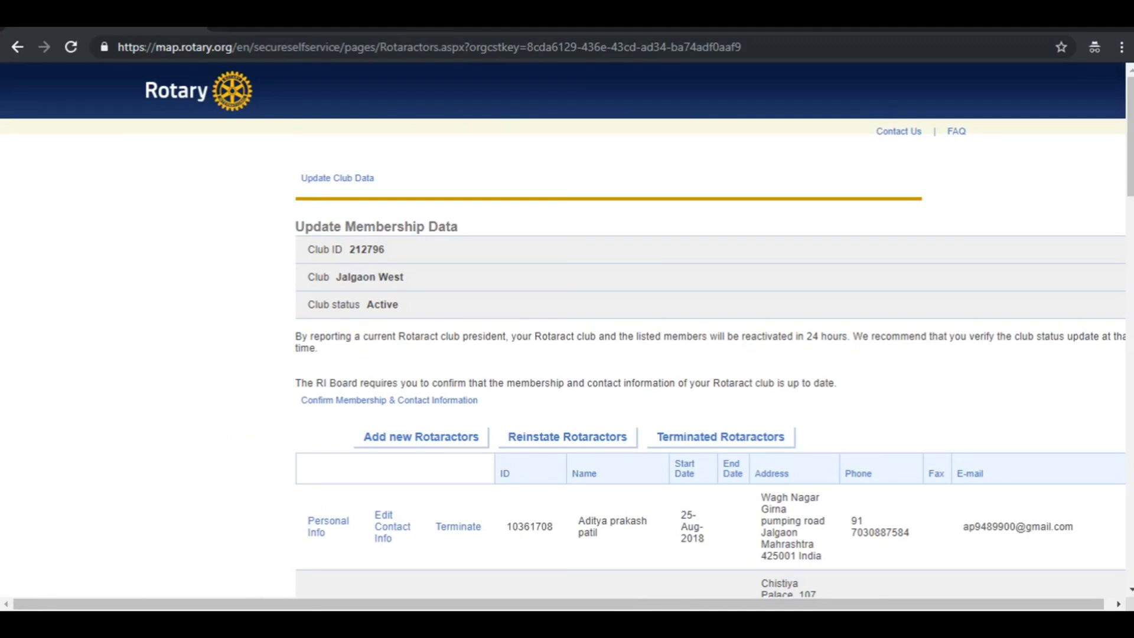
left_click_drag(385, 249, 308, 249)
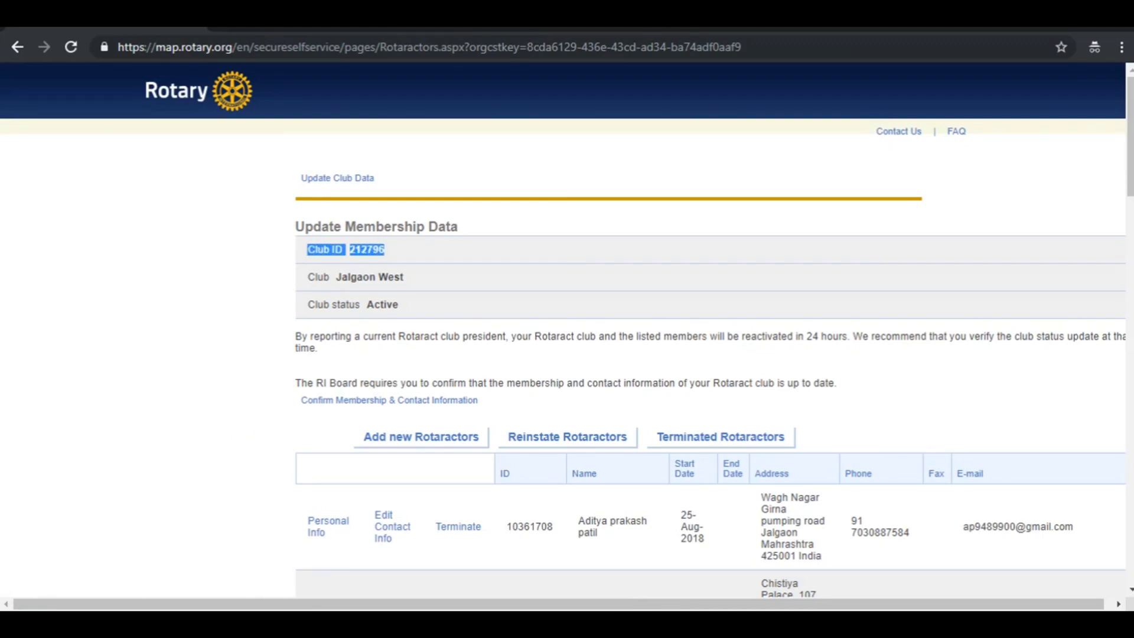
left_click_drag(405, 277, 295, 226)
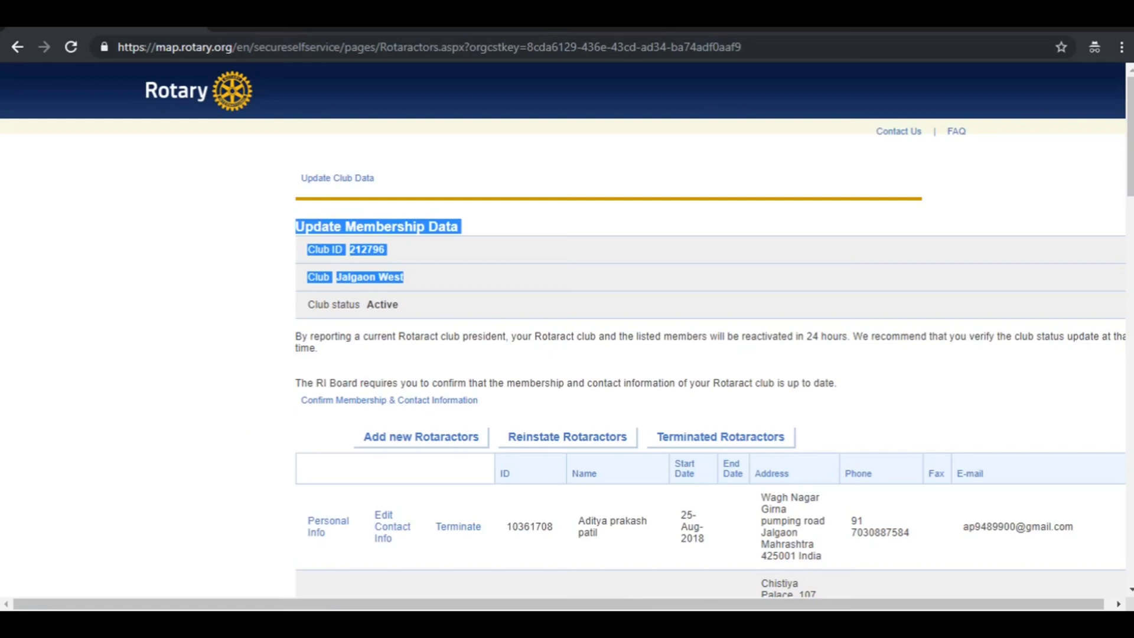
left_click_drag(399, 304, 308, 304)
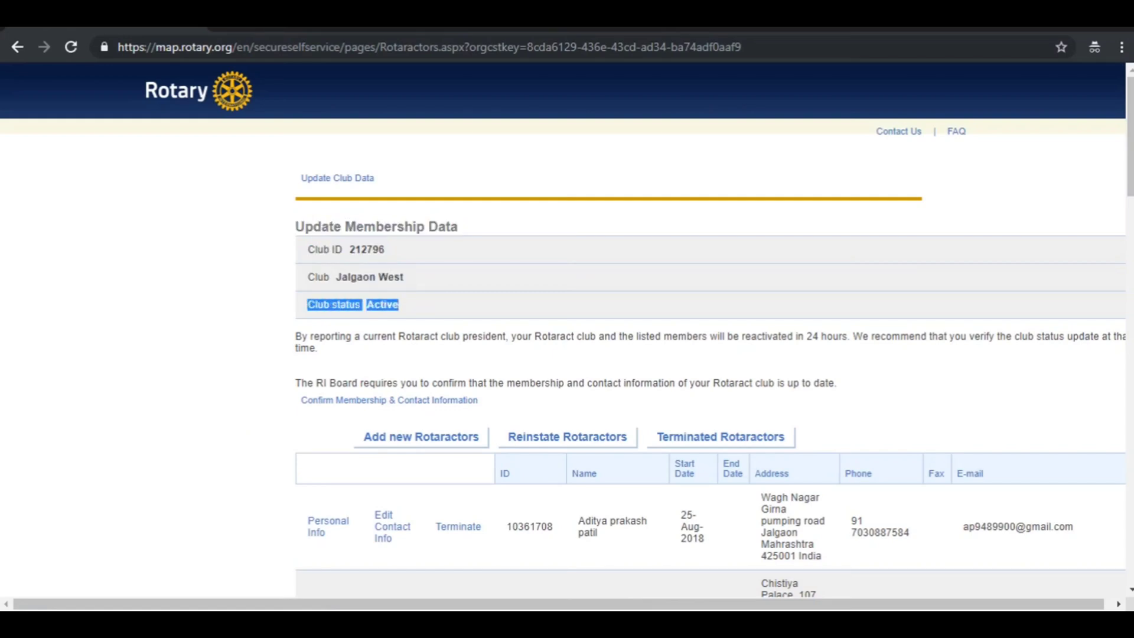
scroll(710, 355, "down", 4)
scroll(709, 354, "down", 4)
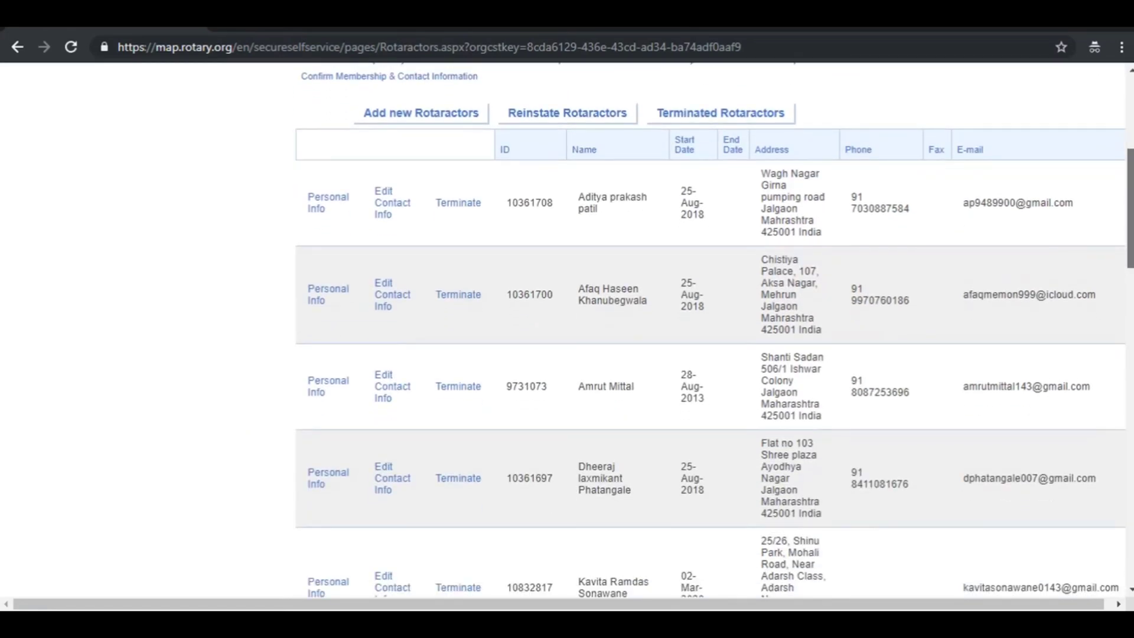
scroll(708, 354, "down", 4)
scroll(709, 354, "down", 2)
scroll(709, 354, "down", 2)
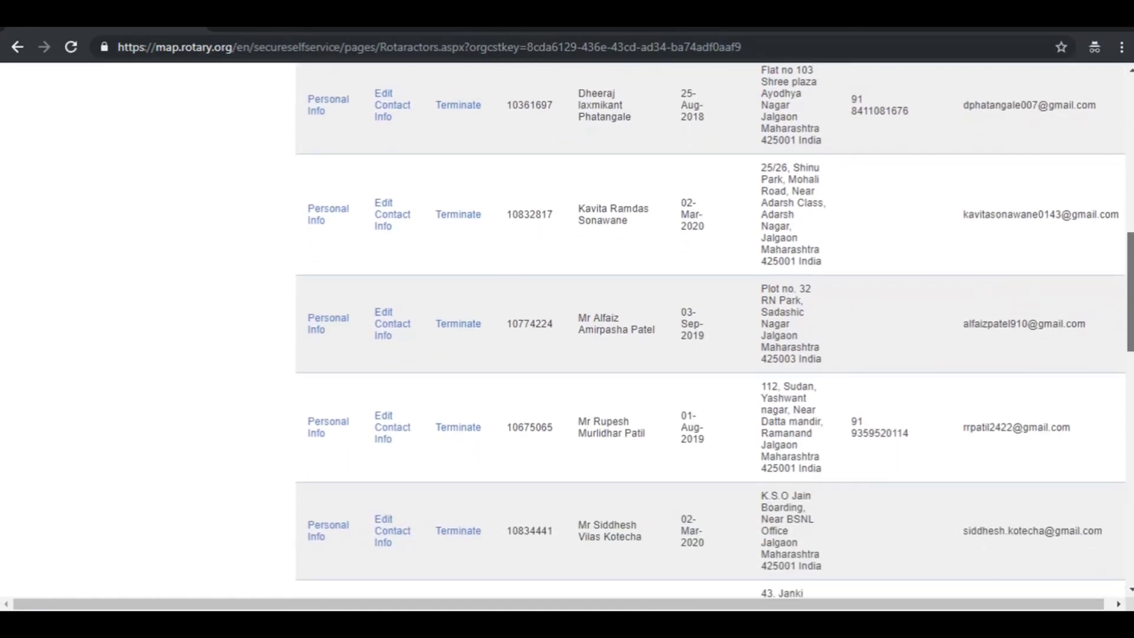
scroll(709, 355, "down", 4)
scroll(709, 355, "down", 2)
scroll(709, 355, "up", 5)
scroll(709, 354, "up", 3)
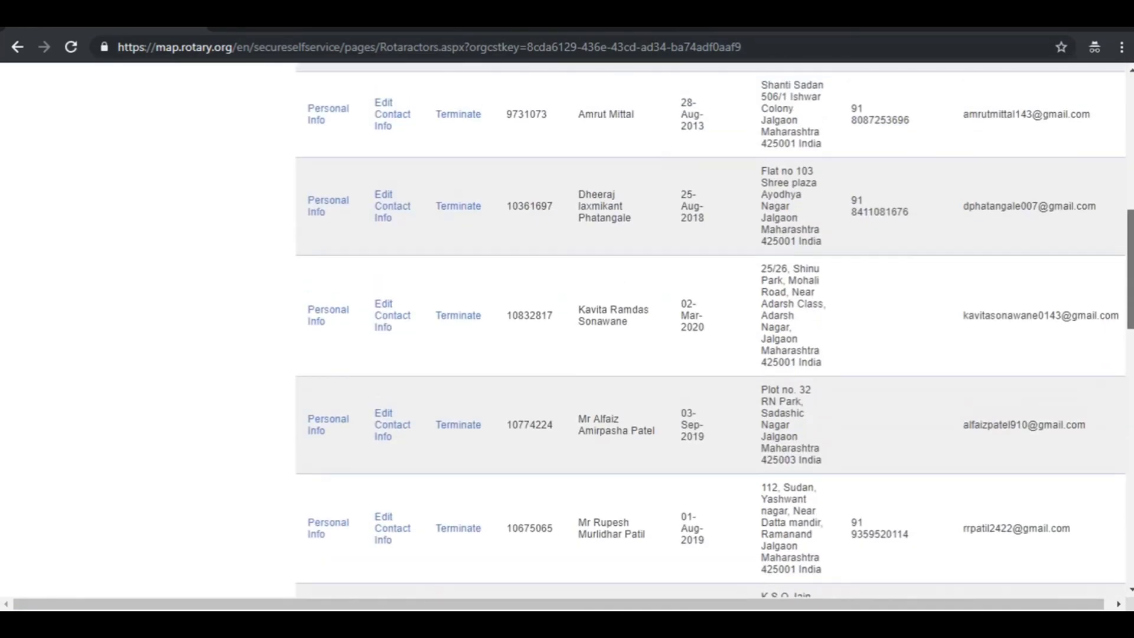
scroll(709, 354, "up", 5)
scroll(709, 354, "up", 4)
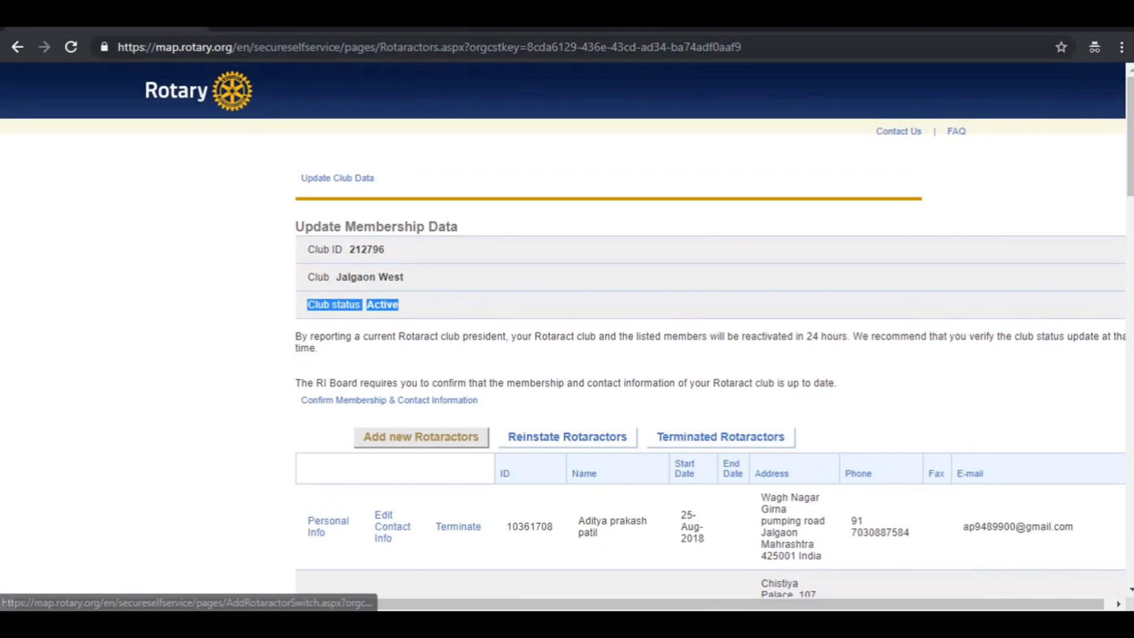
Step: Start Add New Rotaractor and search RI records by the member's e-mail, finding no existing record
left_click(421, 435)
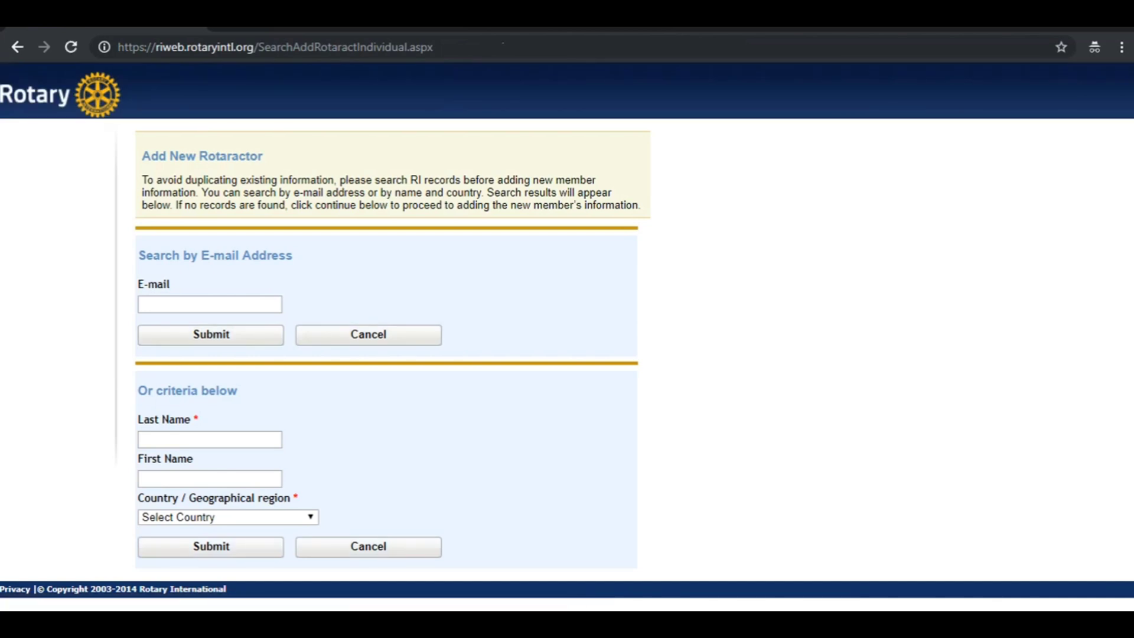
left_click(210, 304)
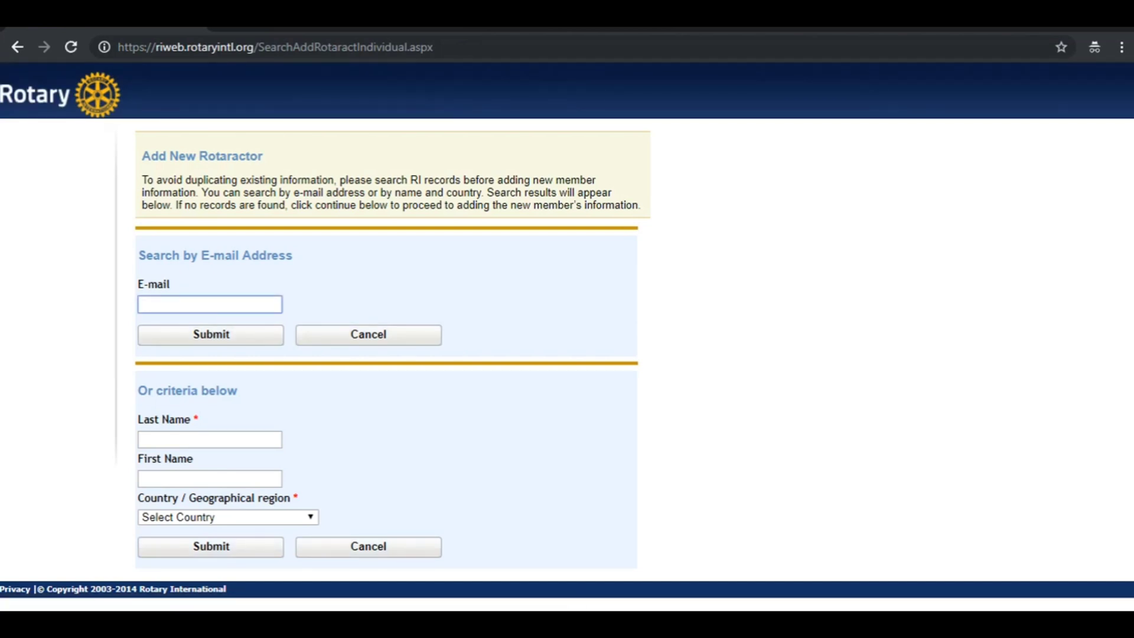
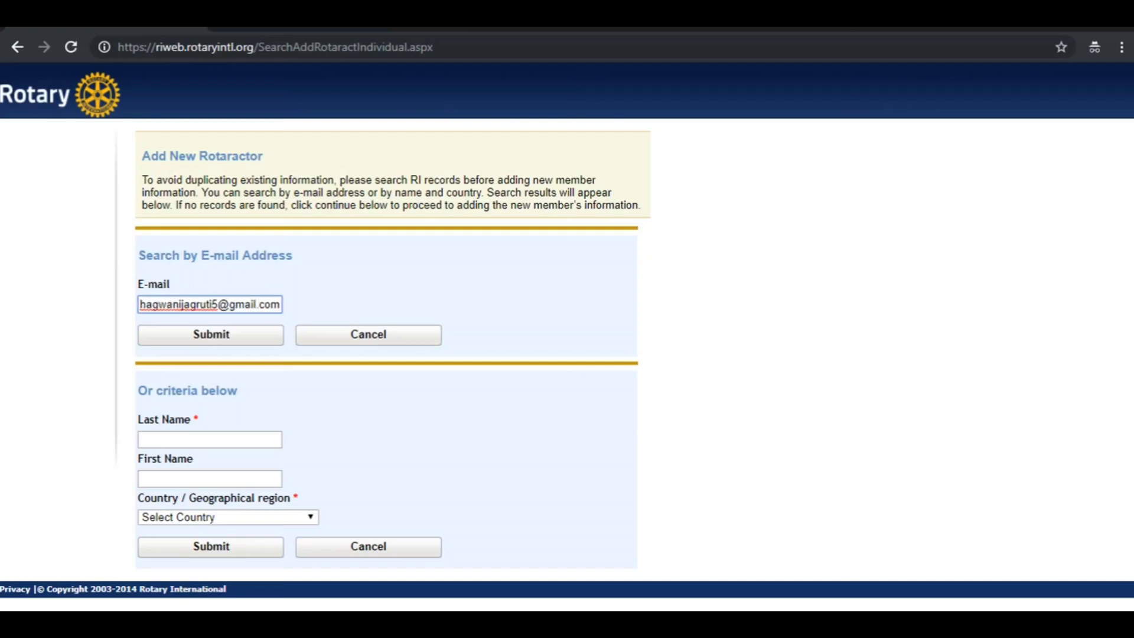
key("Return")
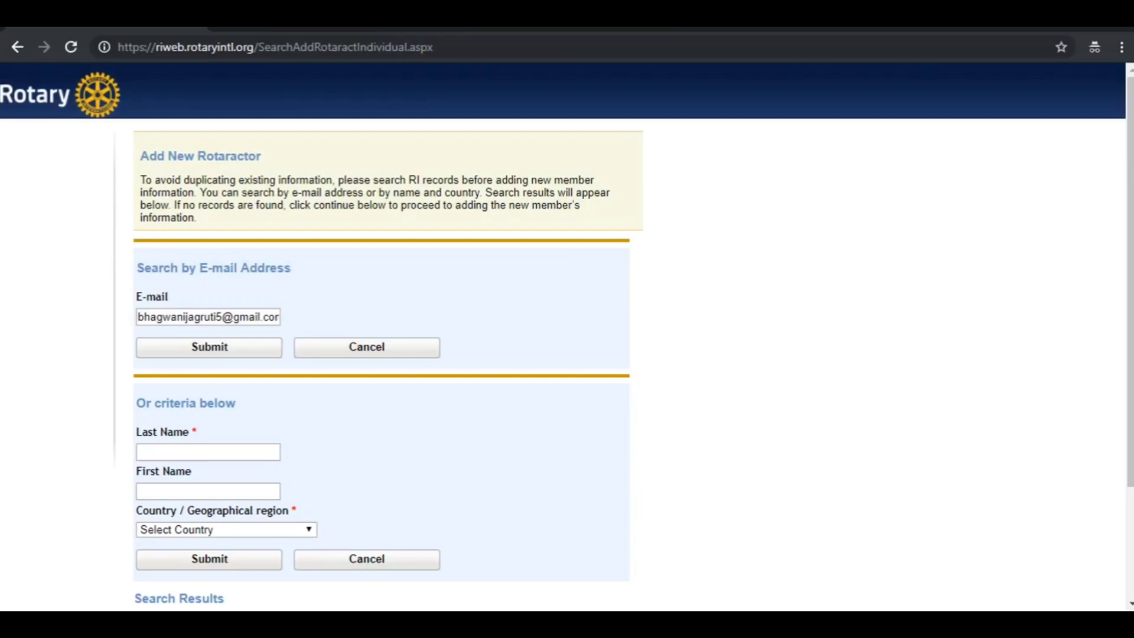
scroll(567, 355, "down", 5)
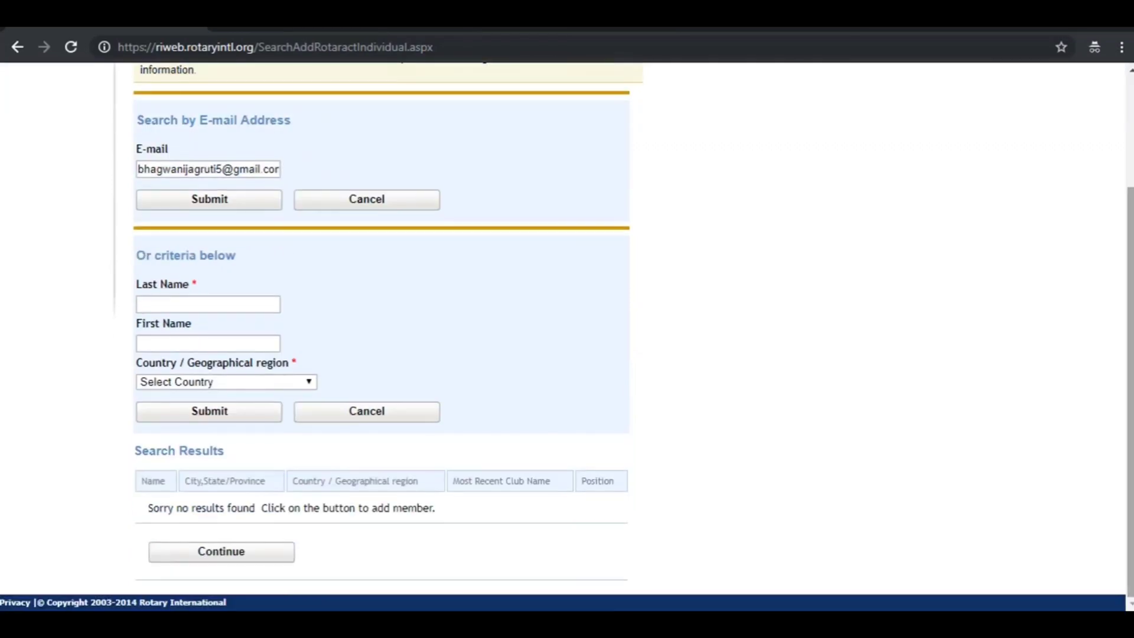
Step: Continue to the new member form and enter the first, middle and last names
left_click(220, 552)
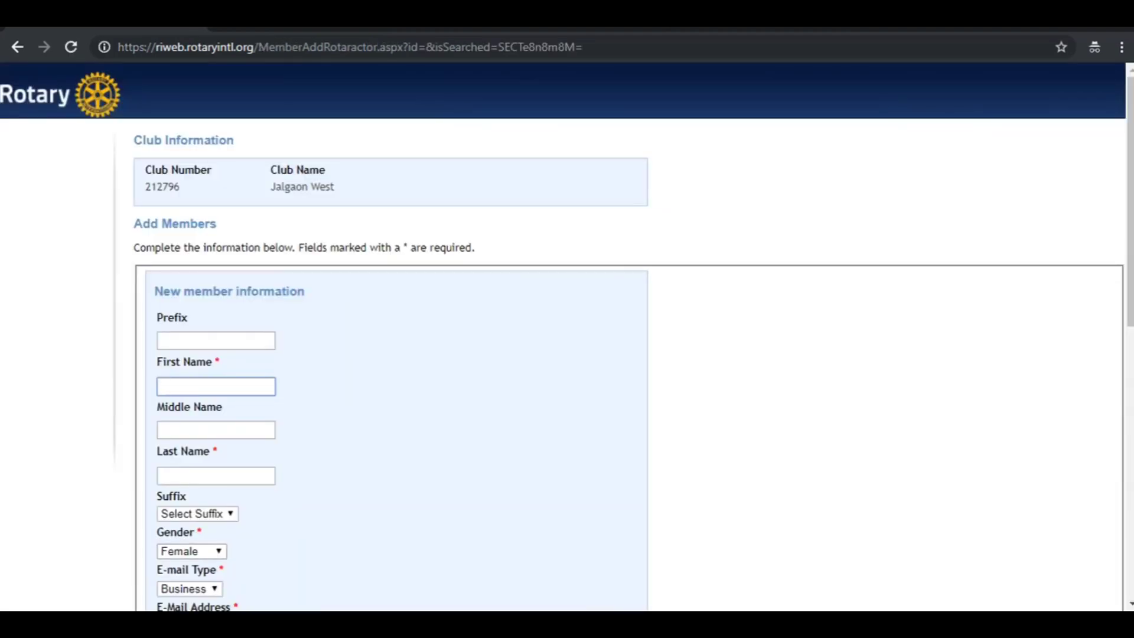
key("Tab")
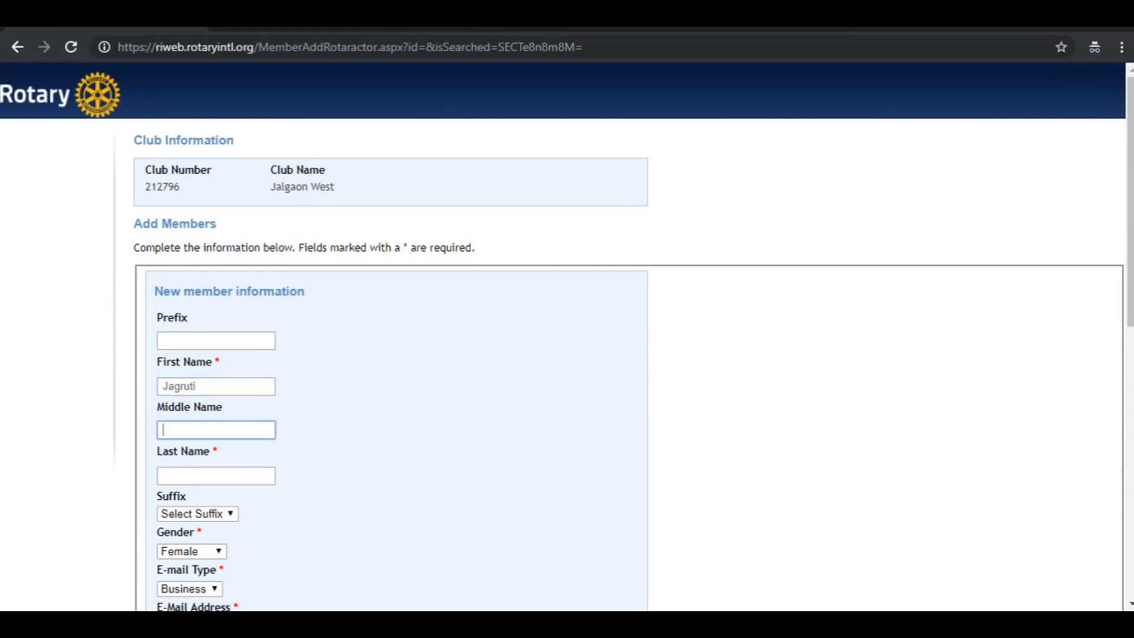
key("Tab")
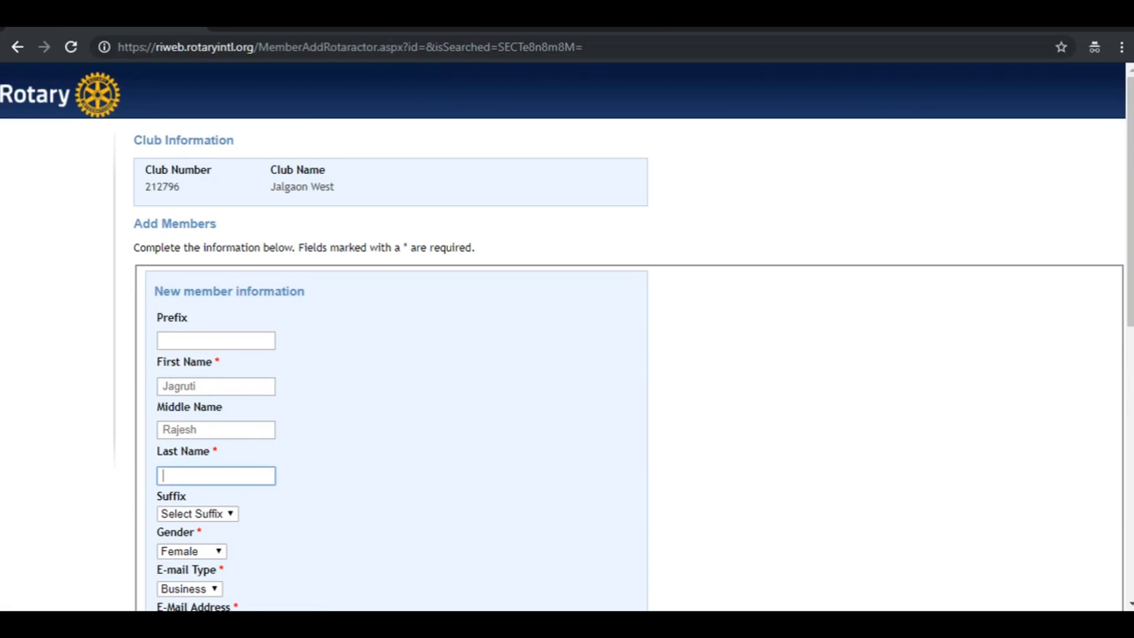
key("Tab")
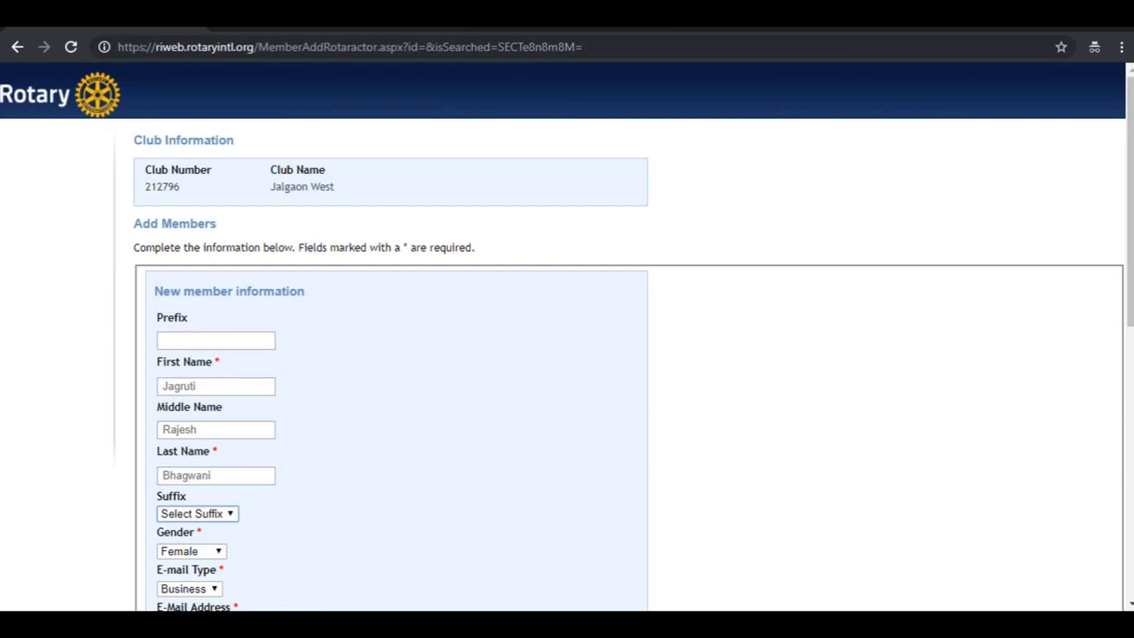
key("Tab")
key("Tab")
Step: Set the e-mail type to Personal and enter the member's Gmail address
key("Down")
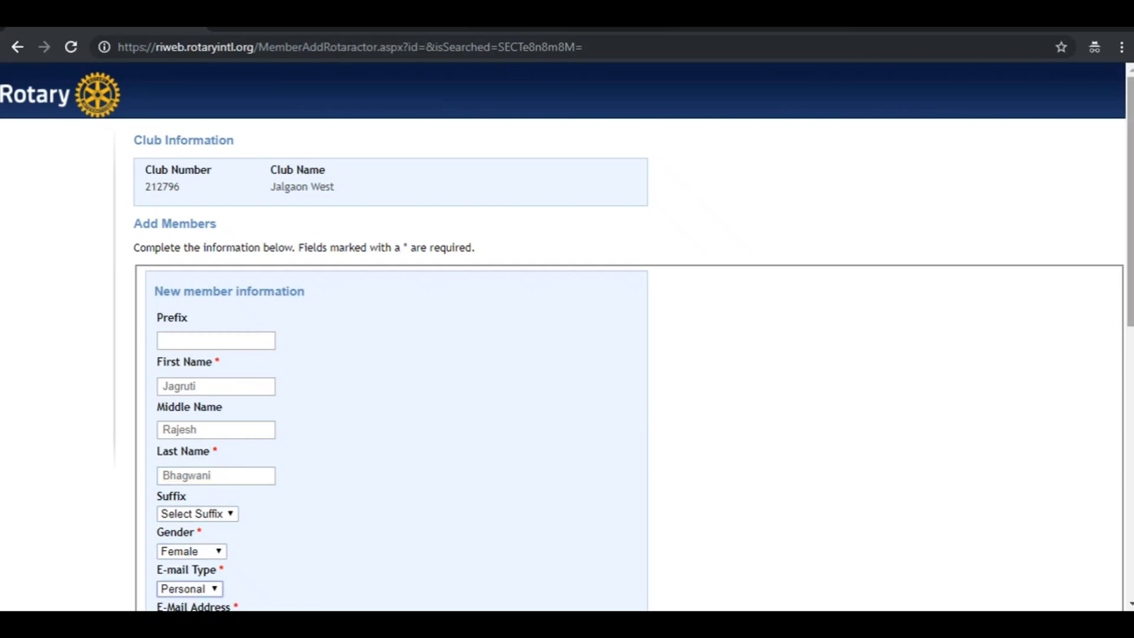
scroll(568, 354, "down", 3)
scroll(567, 355, "down", 3)
key("Tab")
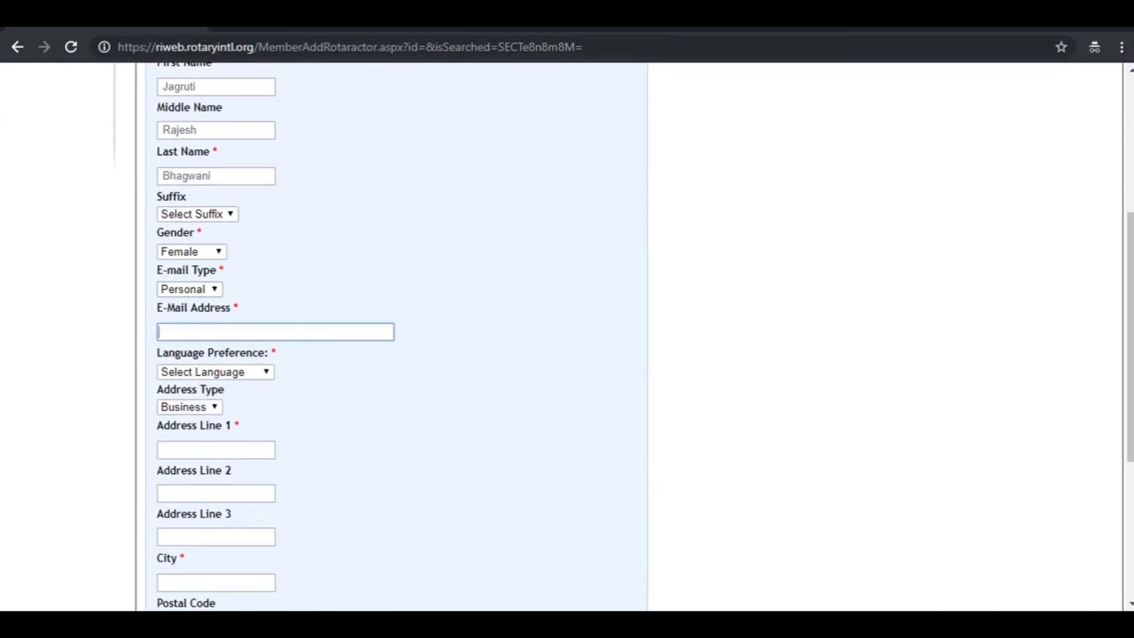
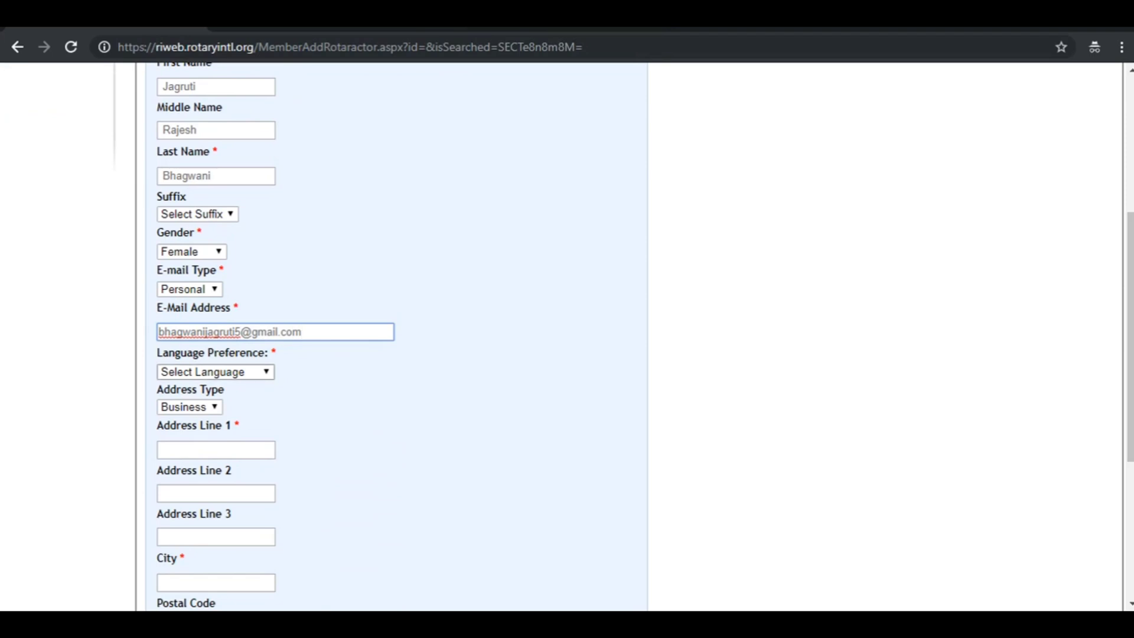
Step: Choose English as language preference and Home as address type
left_click(214, 372)
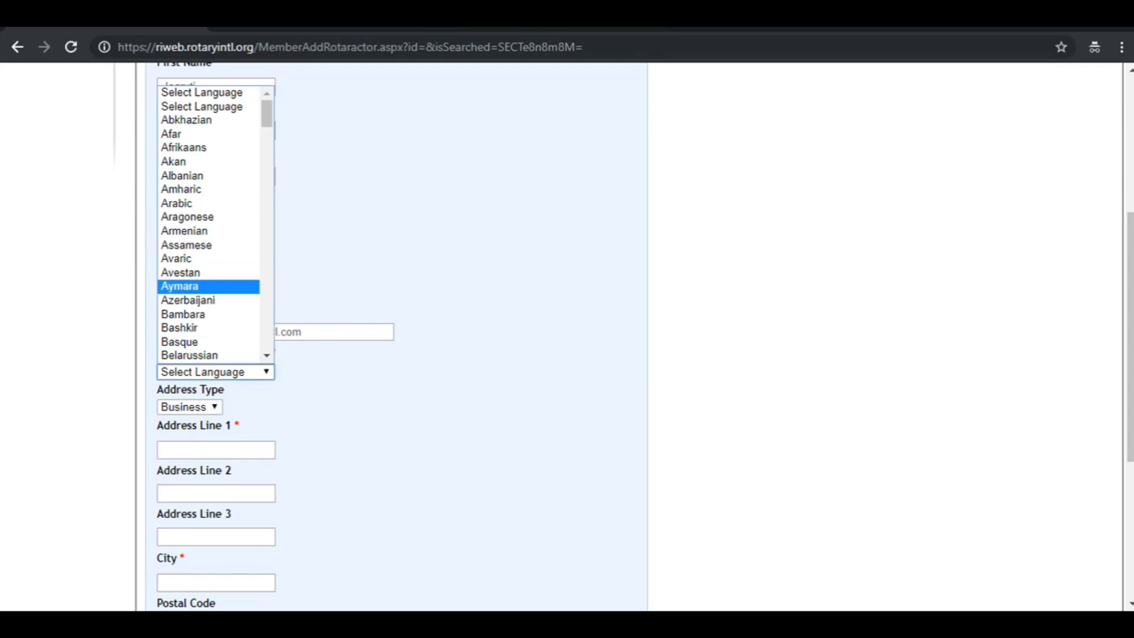
key("e")
key("Return")
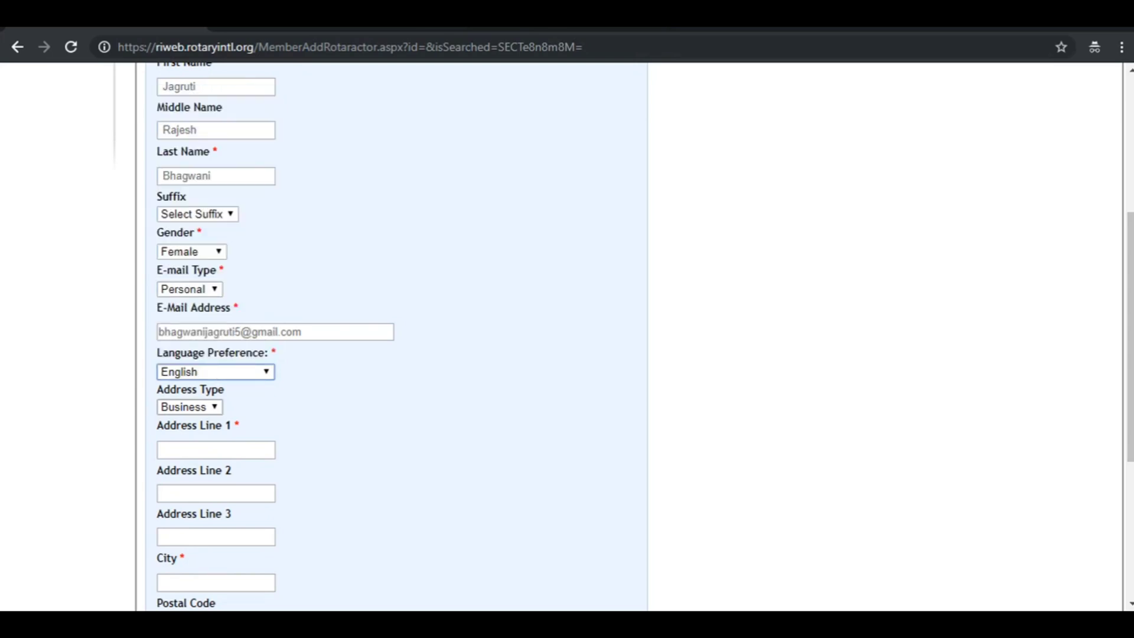
left_click(188, 407)
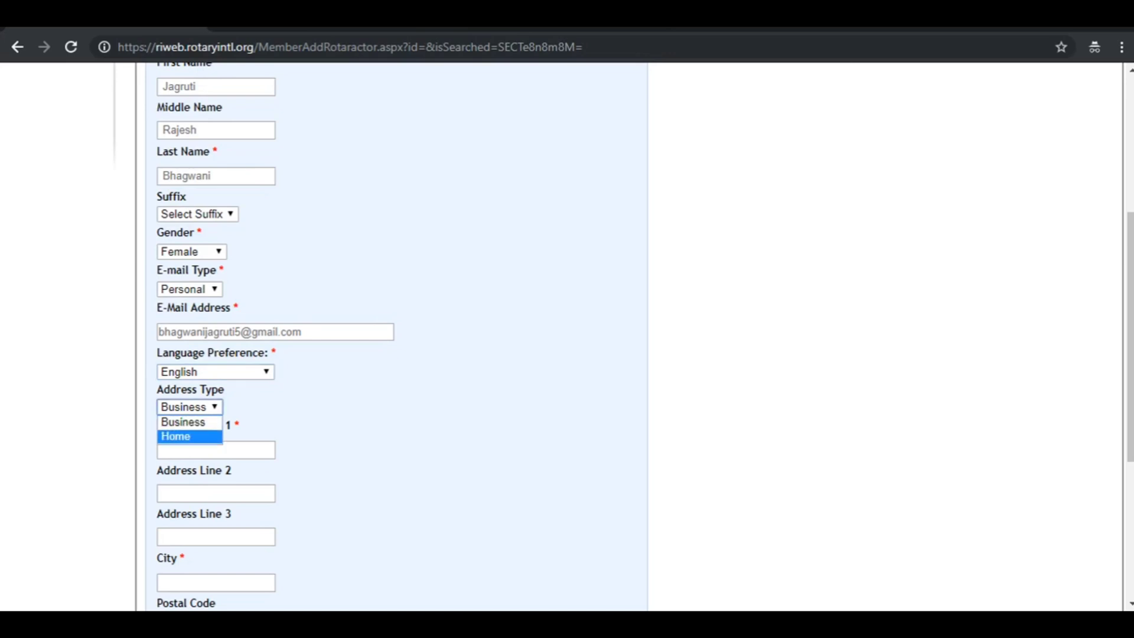
left_click(183, 435)
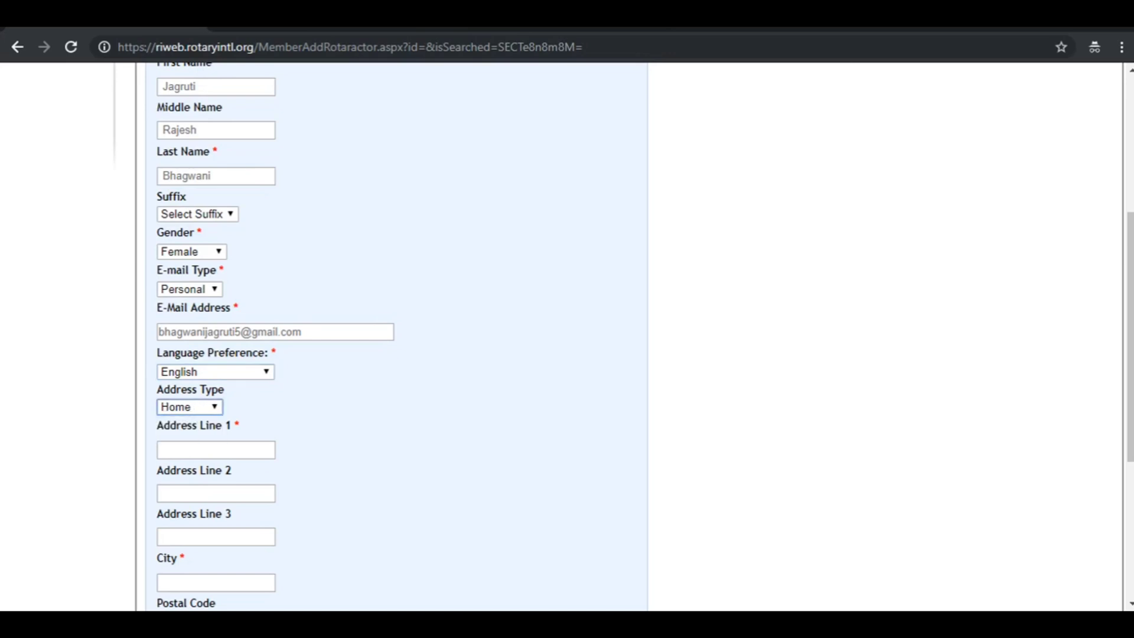
key("Tab")
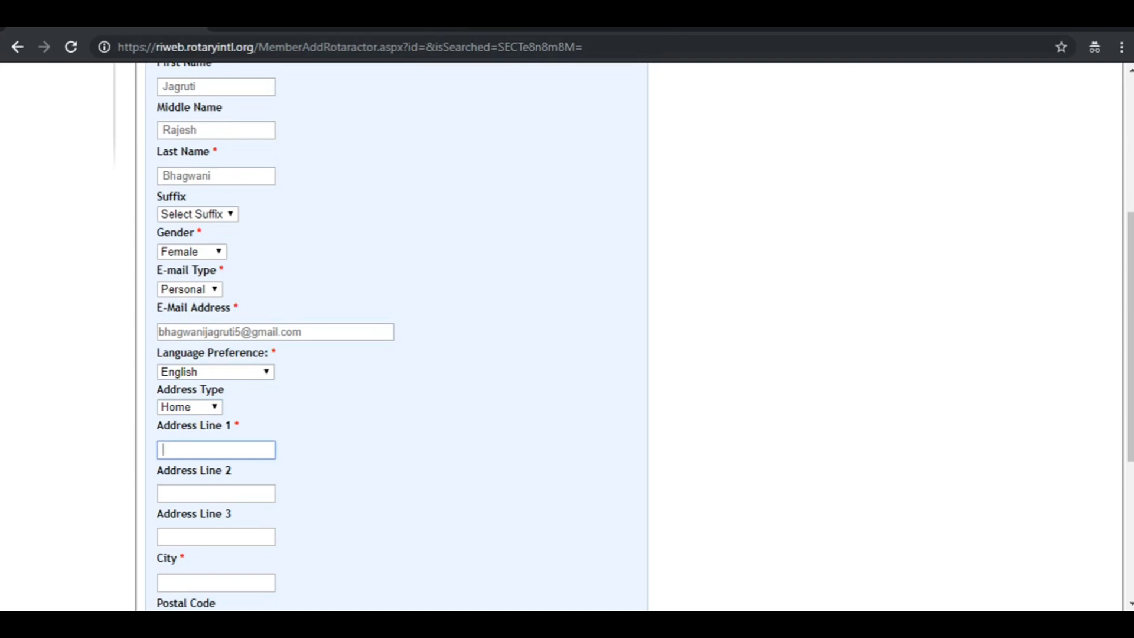
key("Tab")
type("Jalg")
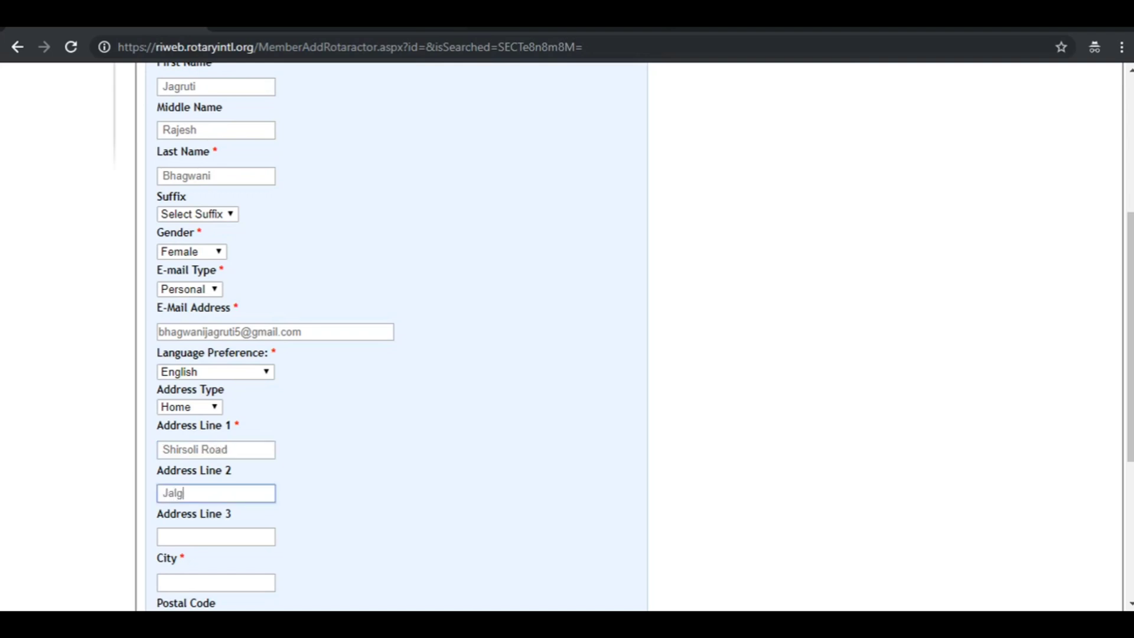
type("aon")
key("Tab")
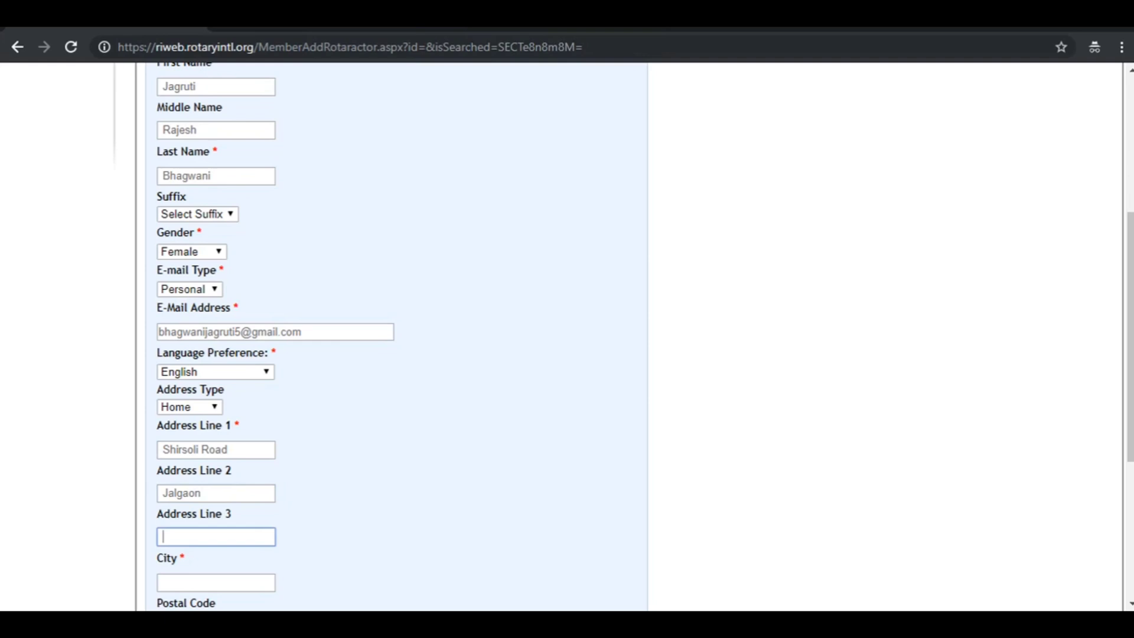
key("Tab")
type("Jal")
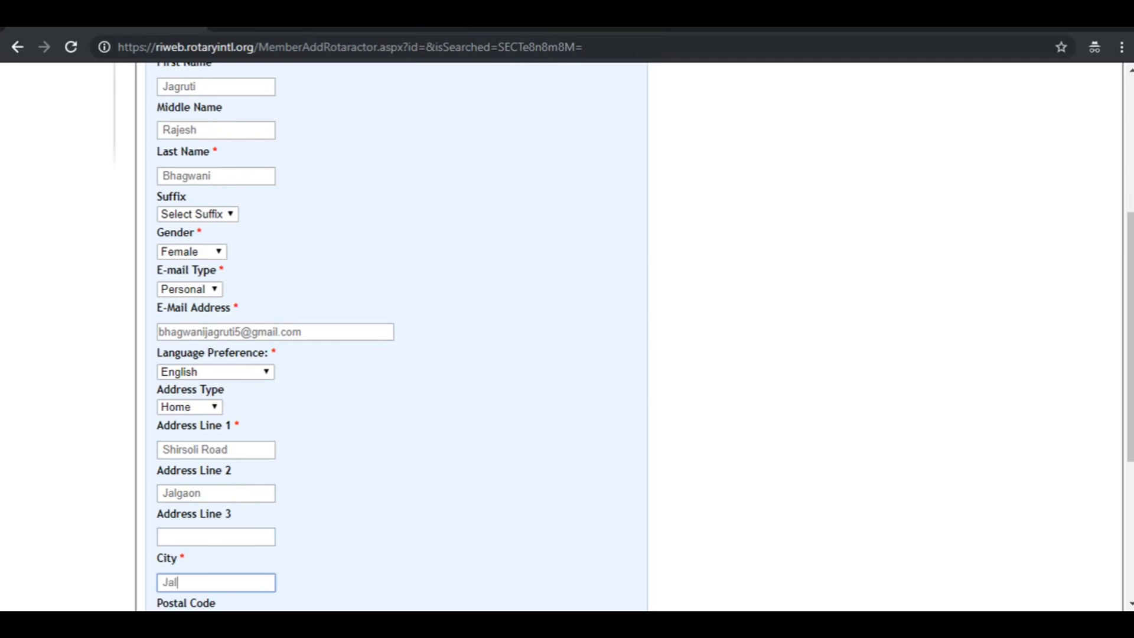
type("gaon")
key("Tab")
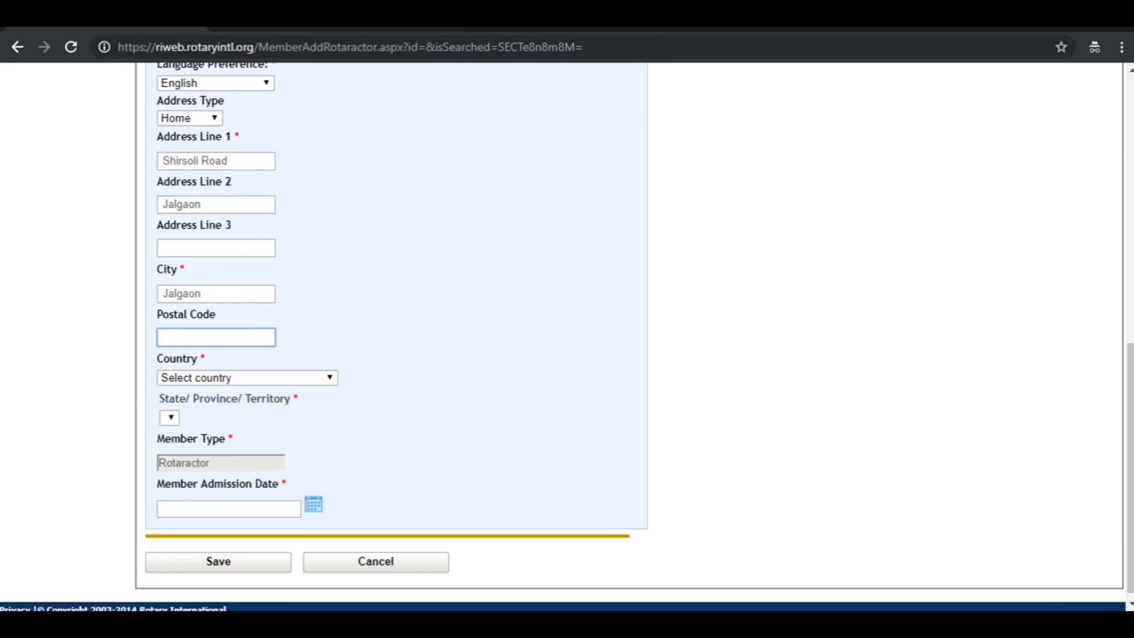
Step: Set country India, postal code 425201 and state Maharashtra
key("Tab")
key("alt+Down")
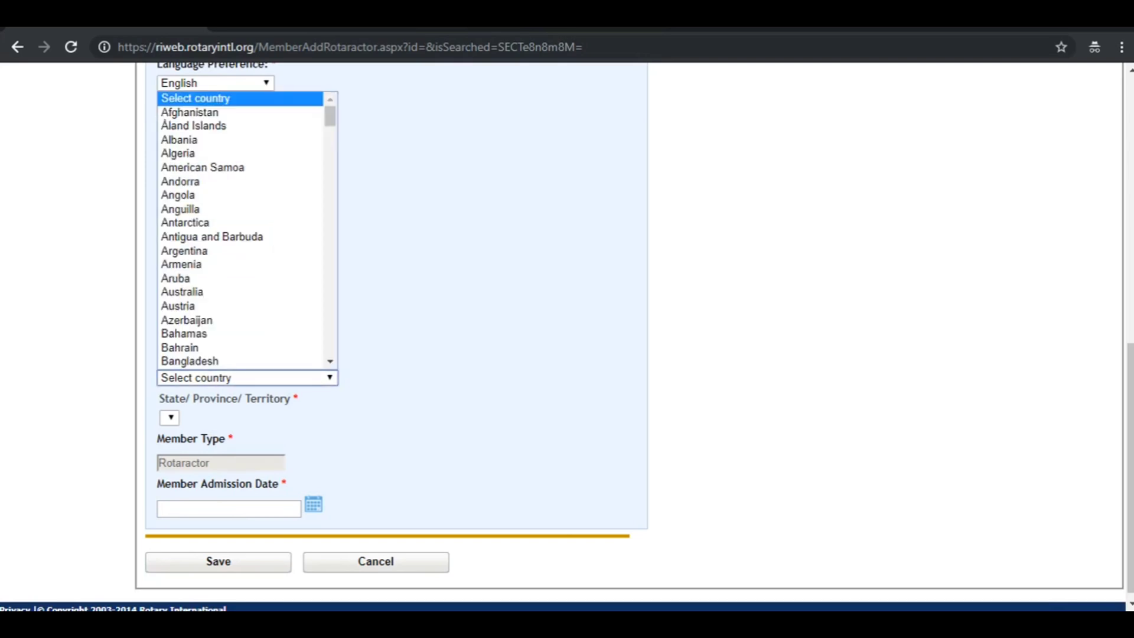
type("i")
key("Down")
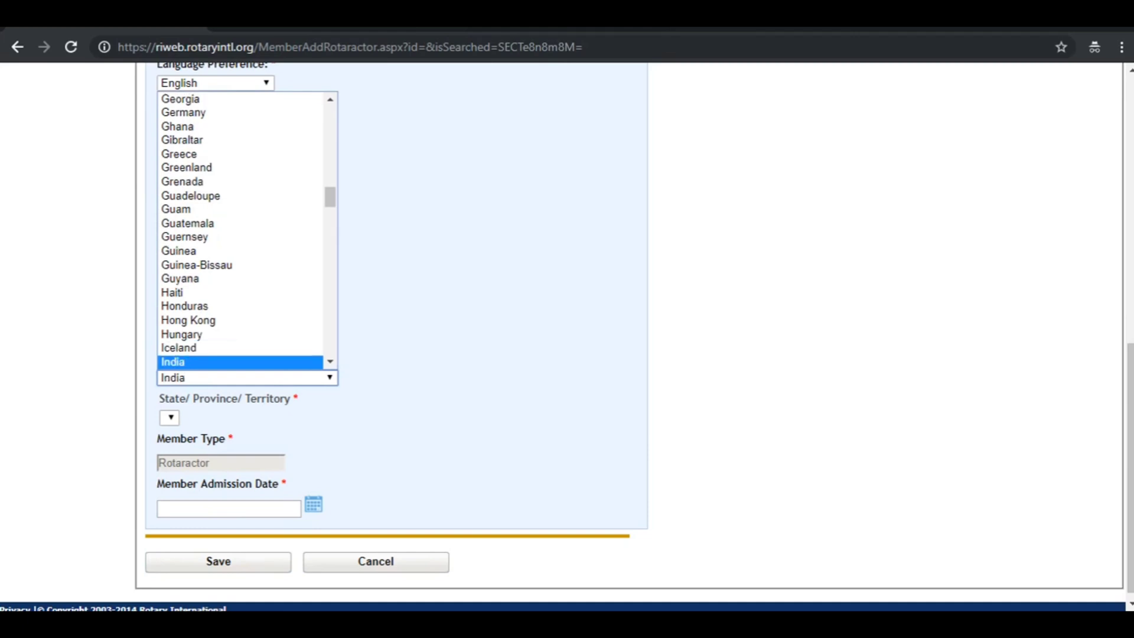
key("Return")
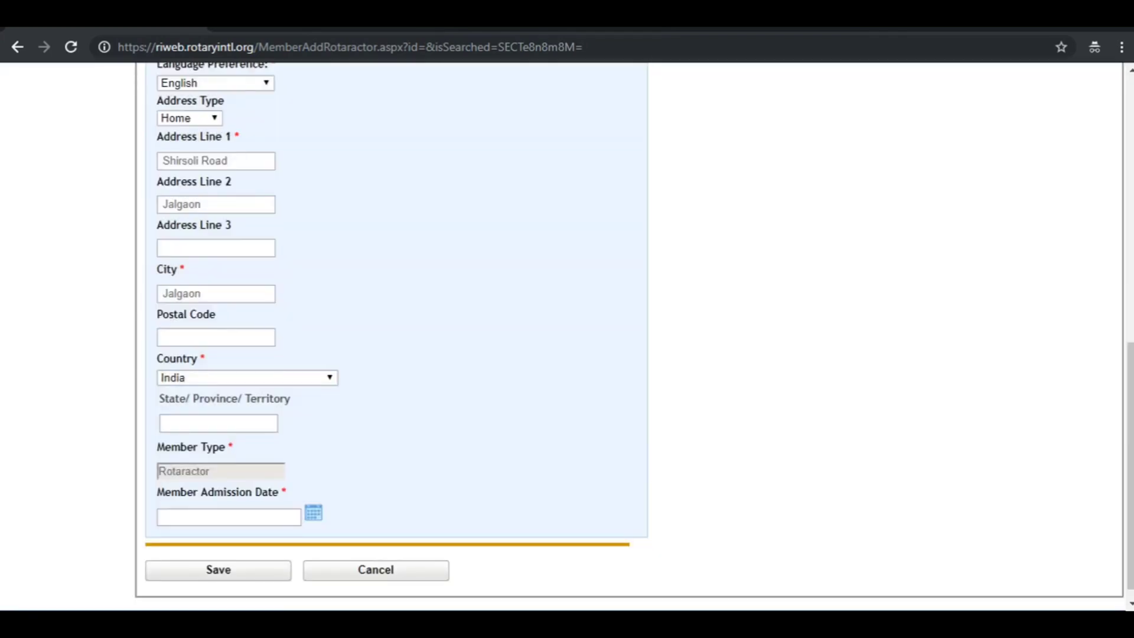
left_click(215, 335)
type("4250")
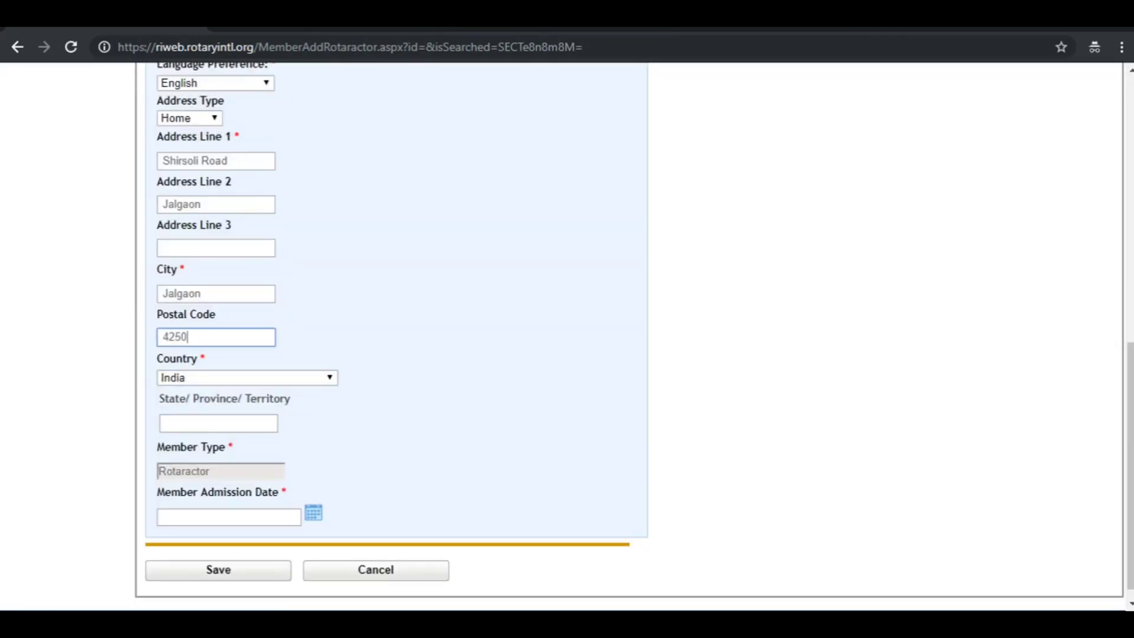
key("BackSpace")
type("20")
type("1")
key("Tab")
key("Tab")
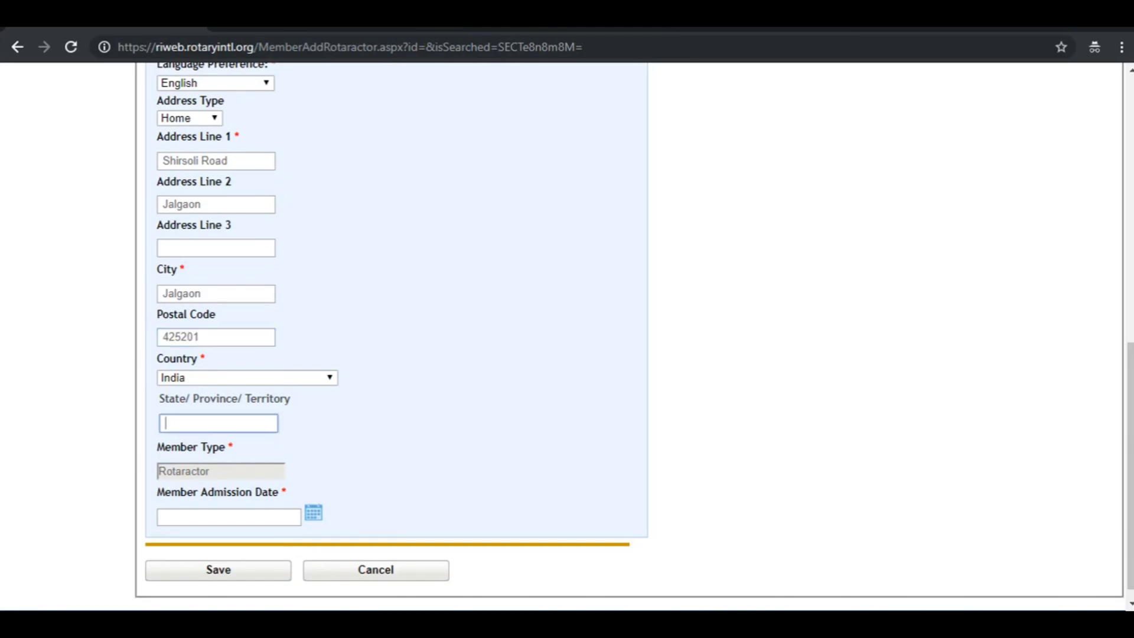
type("Maha")
type("rashtr")
type("a")
Step: Pick 1 July 2020 as admission date and save the new Rotaractor
left_click(313, 512)
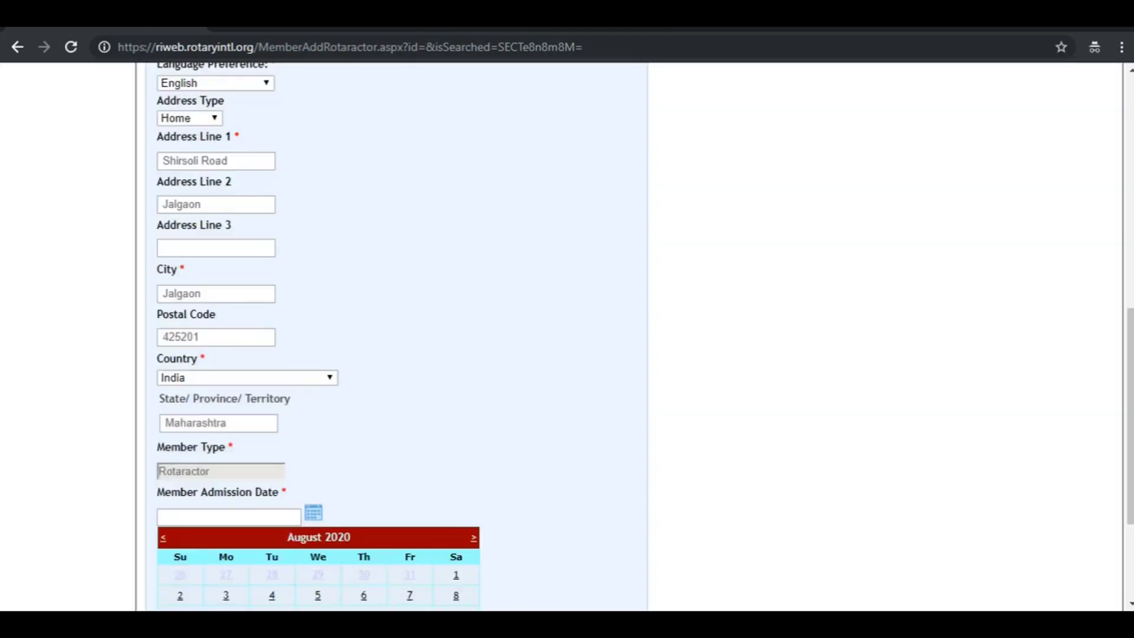
scroll(567, 355, "down", 3)
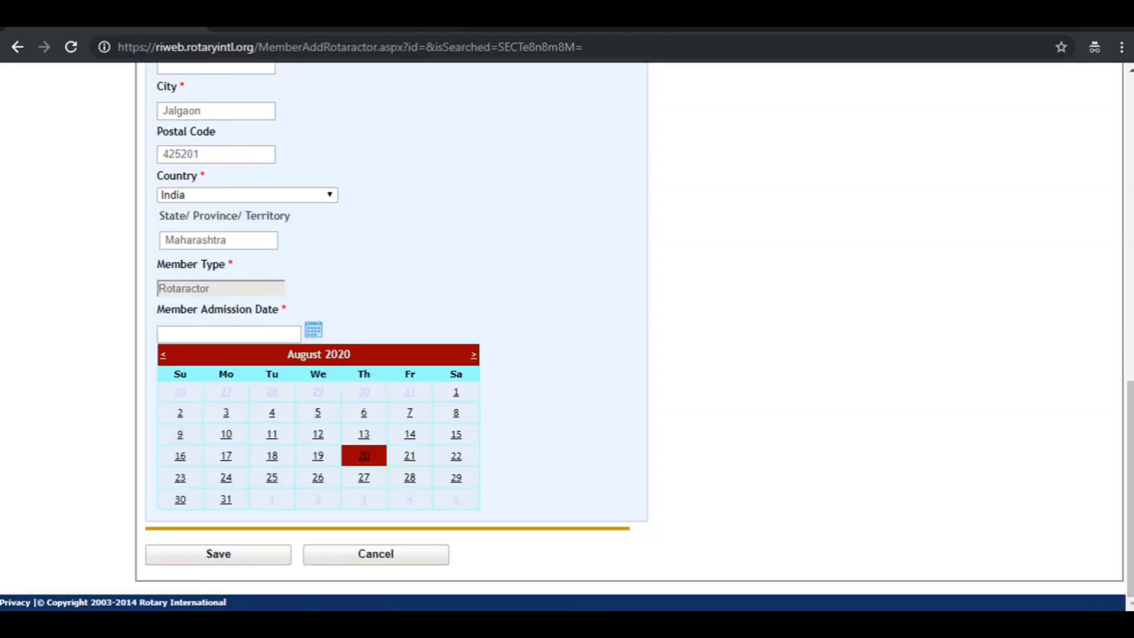
left_click(364, 455)
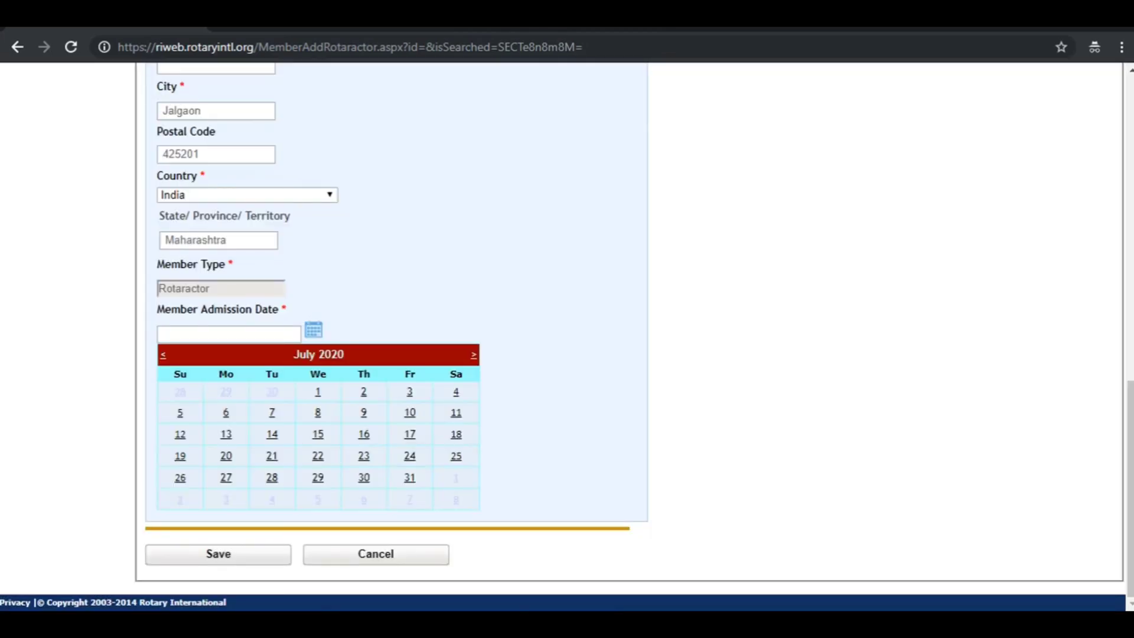
left_click(318, 393)
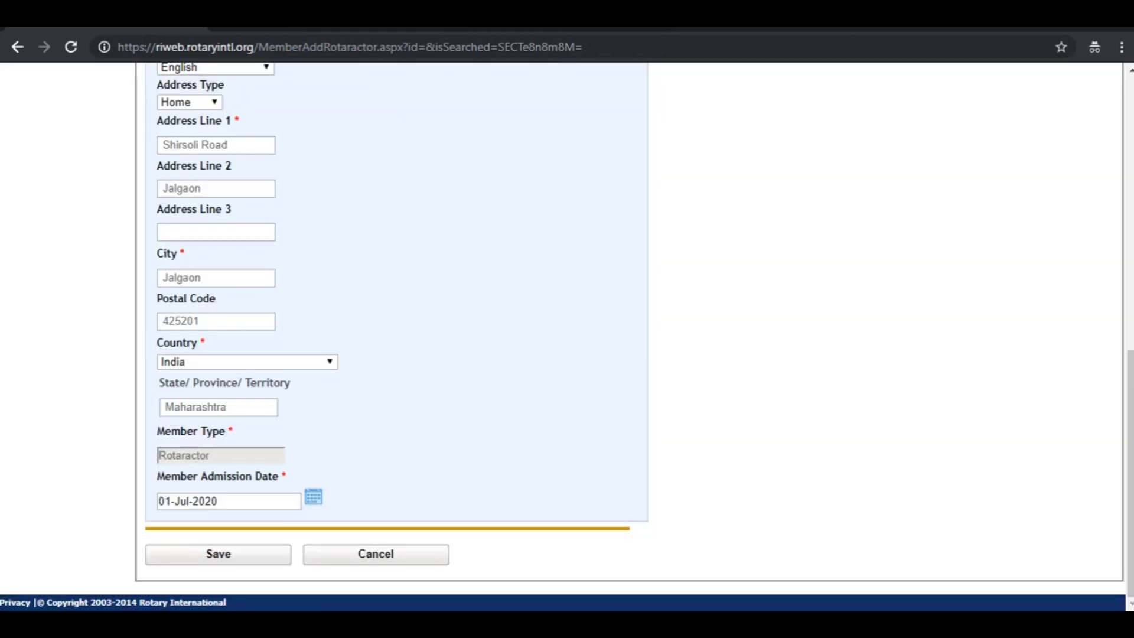
left_click(218, 554)
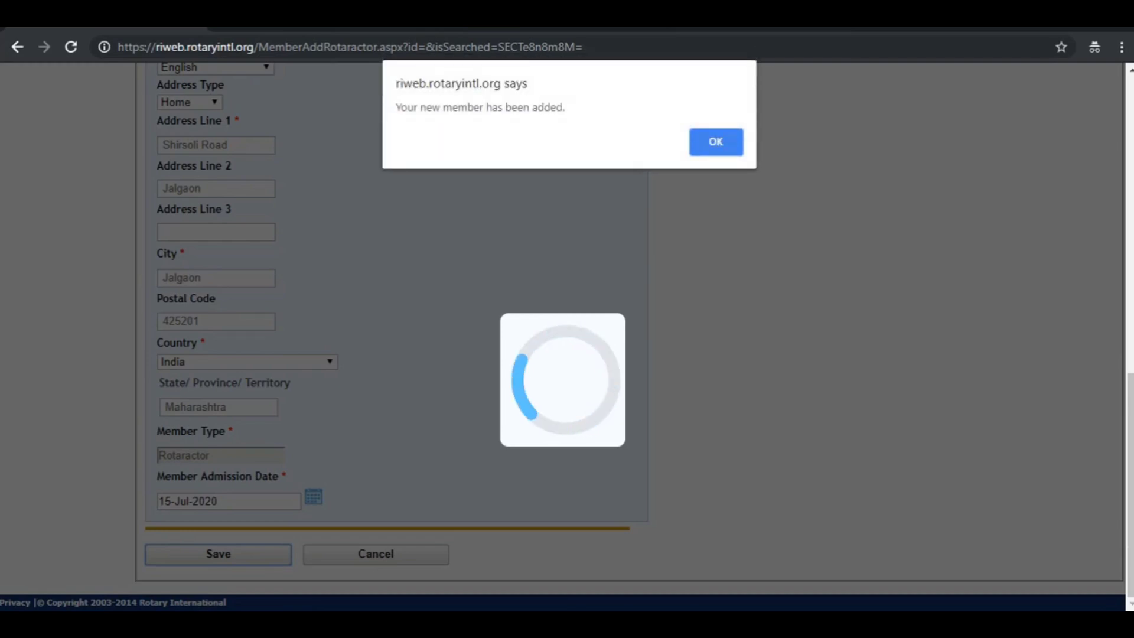
Step: Dismiss the 'new member has been added' notice and return to the roster
key("Return")
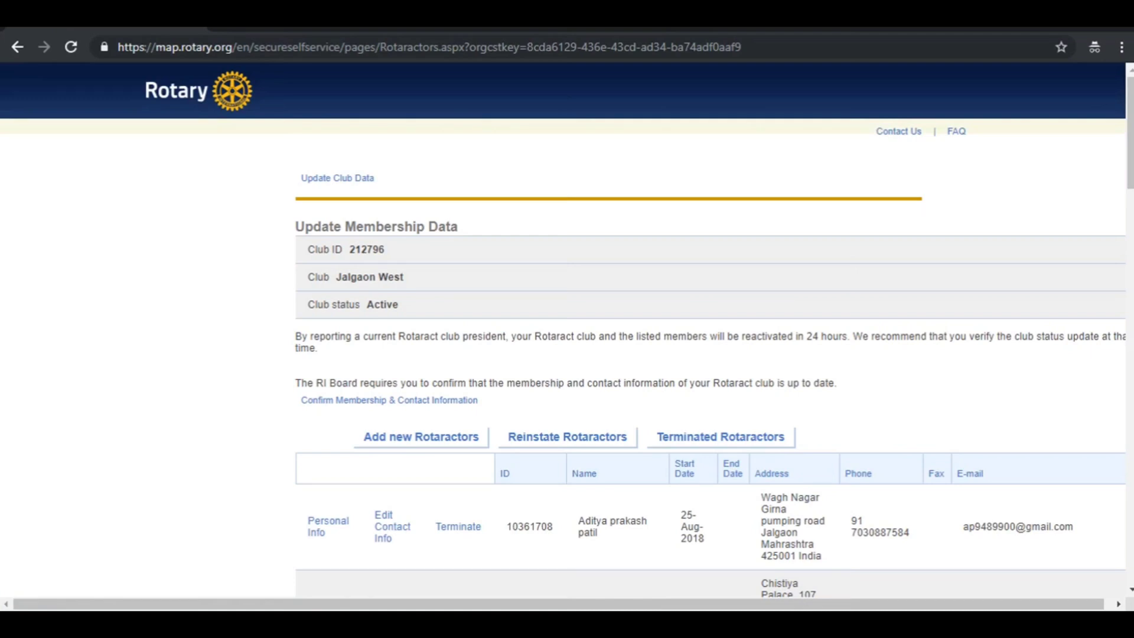
scroll(709, 355, "down", 3)
scroll(709, 355, "down", 3)
scroll(709, 354, "down", 3)
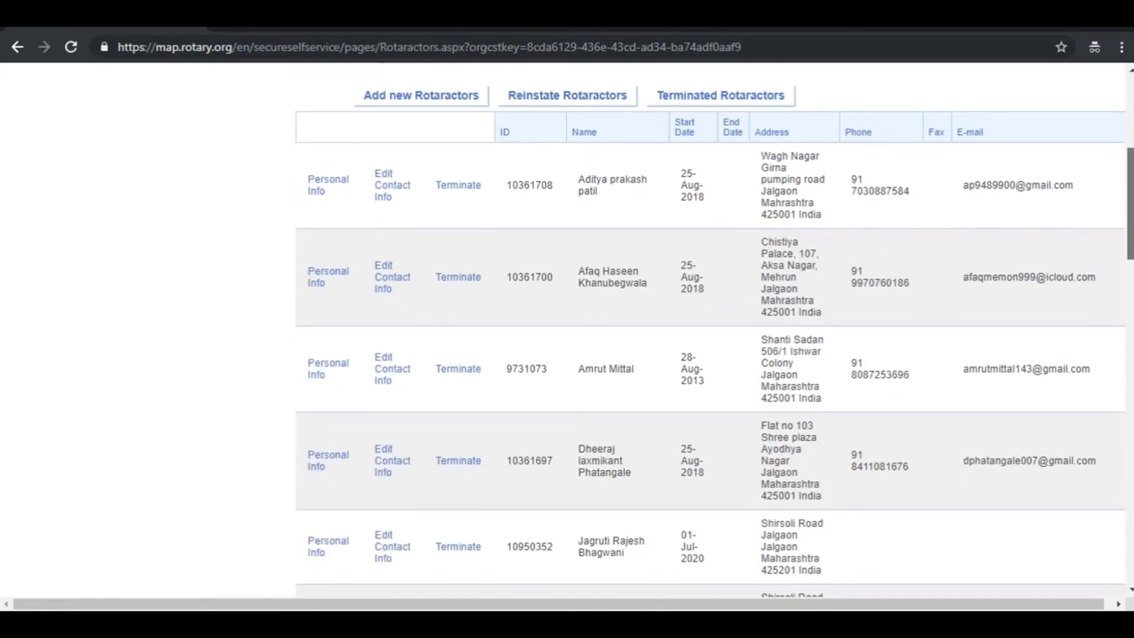
scroll(709, 355, "down", 2)
scroll(709, 354, "down", 2)
scroll(709, 355, "down", 1)
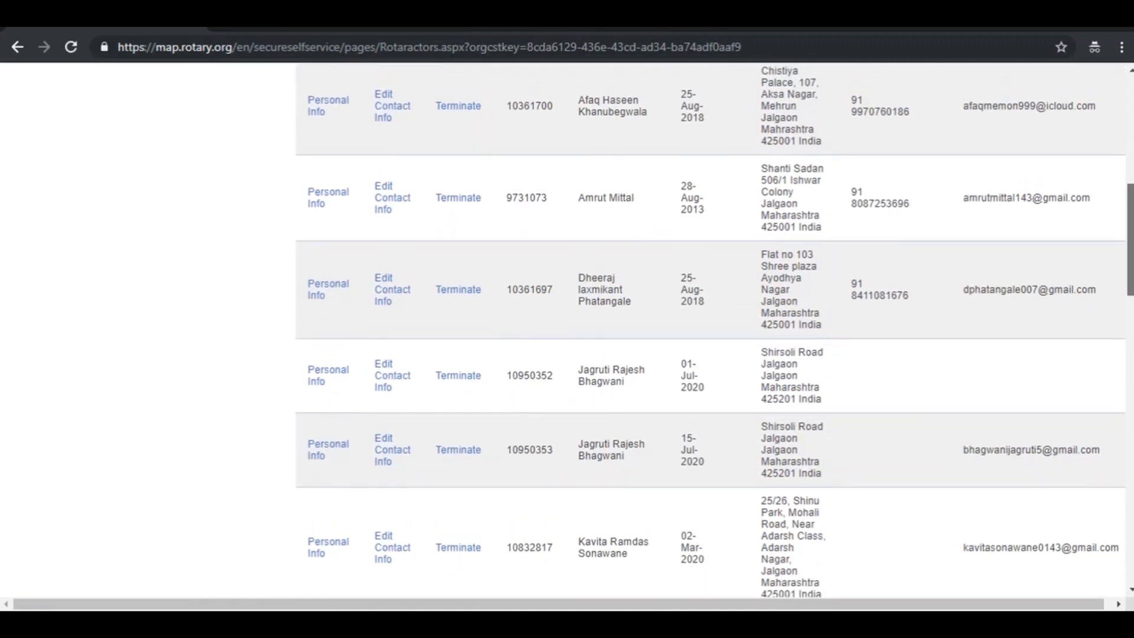
scroll(709, 355, "up", 2)
scroll(709, 354, "up", 3)
scroll(709, 354, "up", 1)
scroll(709, 355, "up", 2)
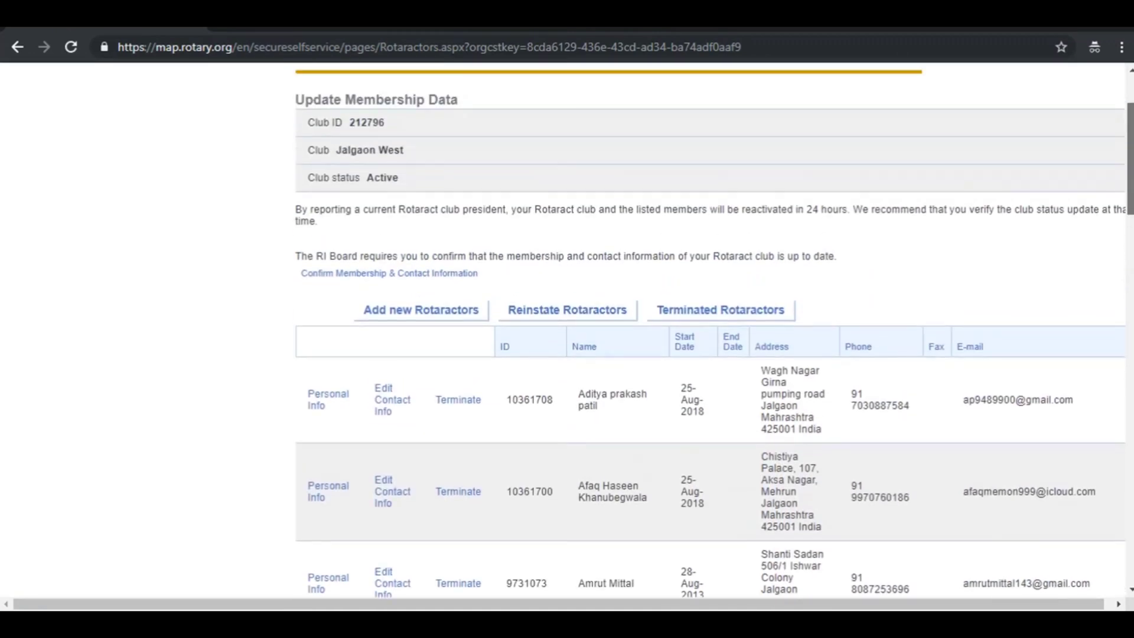
scroll(709, 355, "up", 3)
scroll(708, 355, "up", 1)
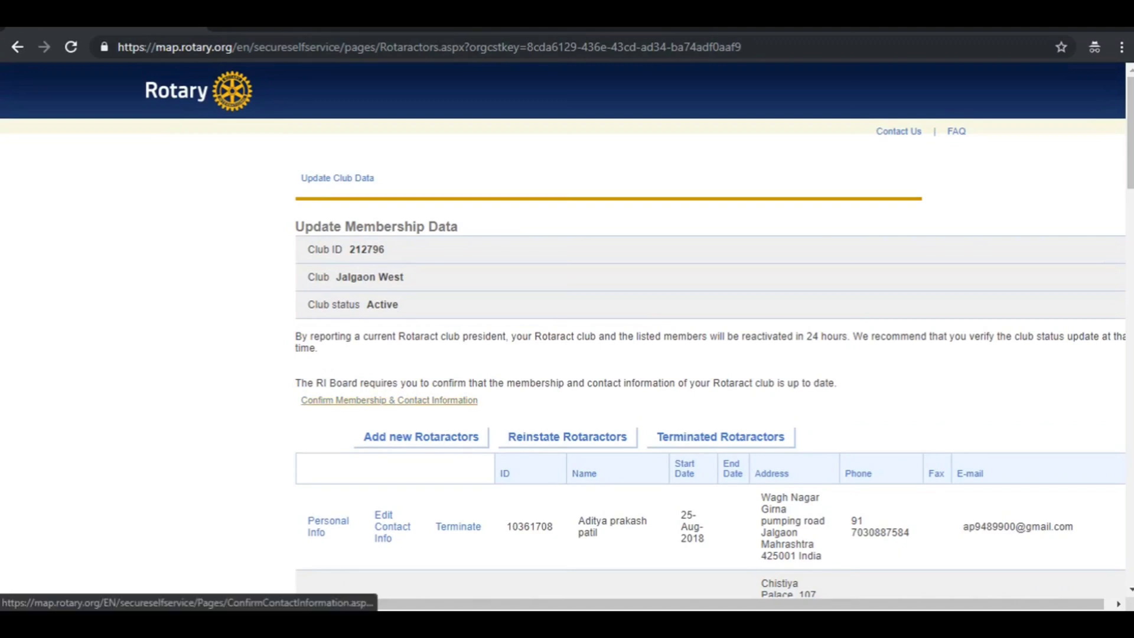
Step: Confirm Jalgaon West's membership and contact information as up to date as of 20-AUG-2020
left_click(389, 400)
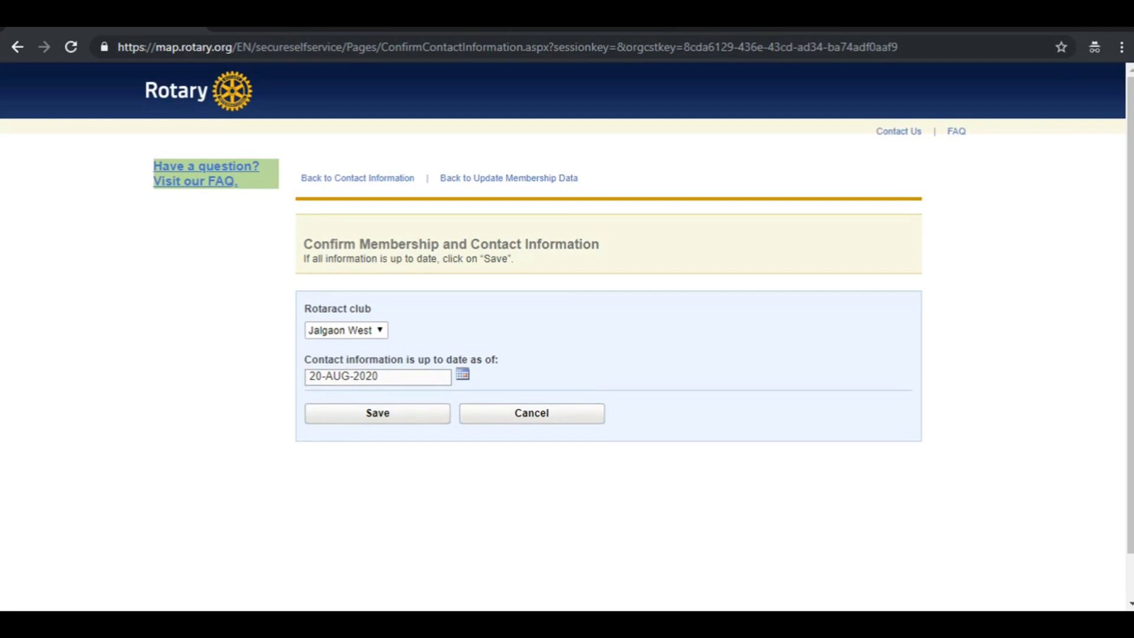
left_click(378, 413)
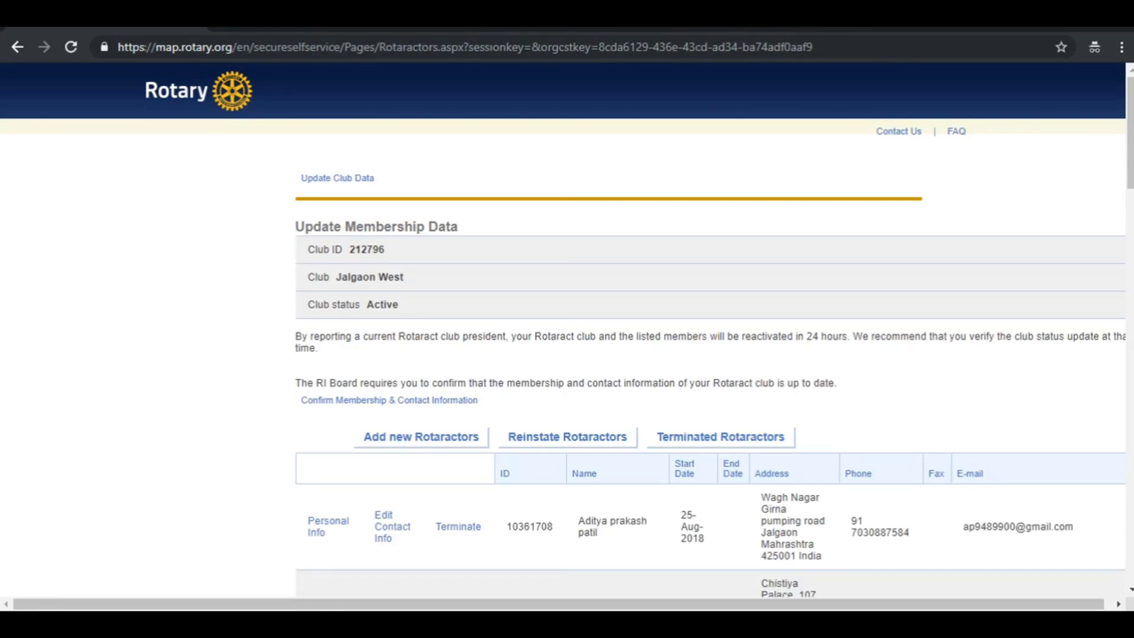
left_click_drag(1130, 133, 1129, 354)
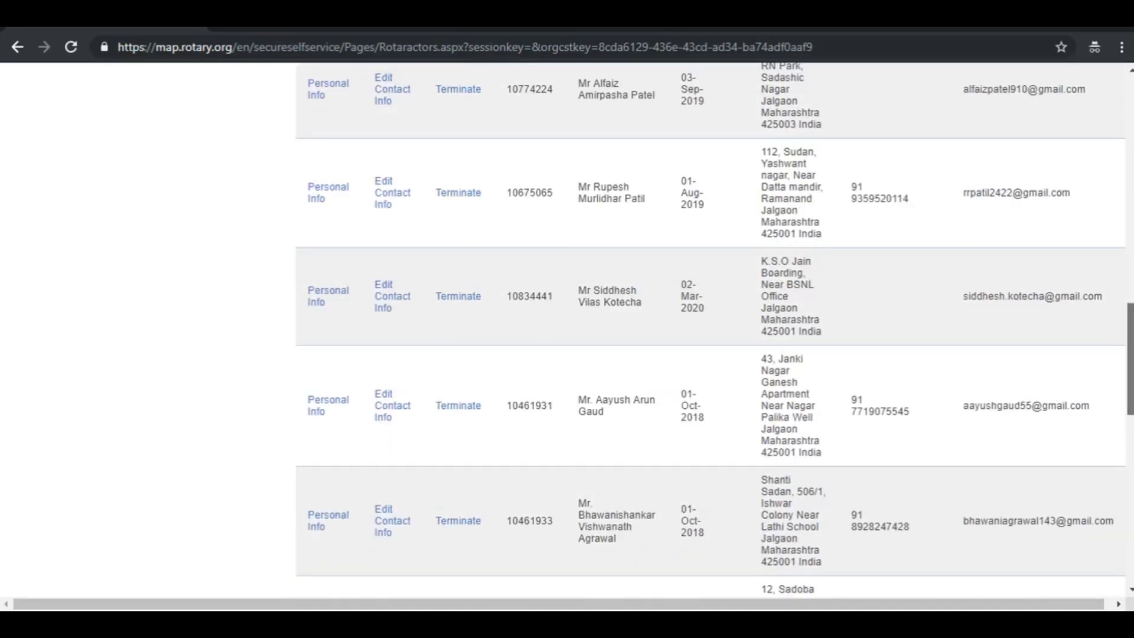